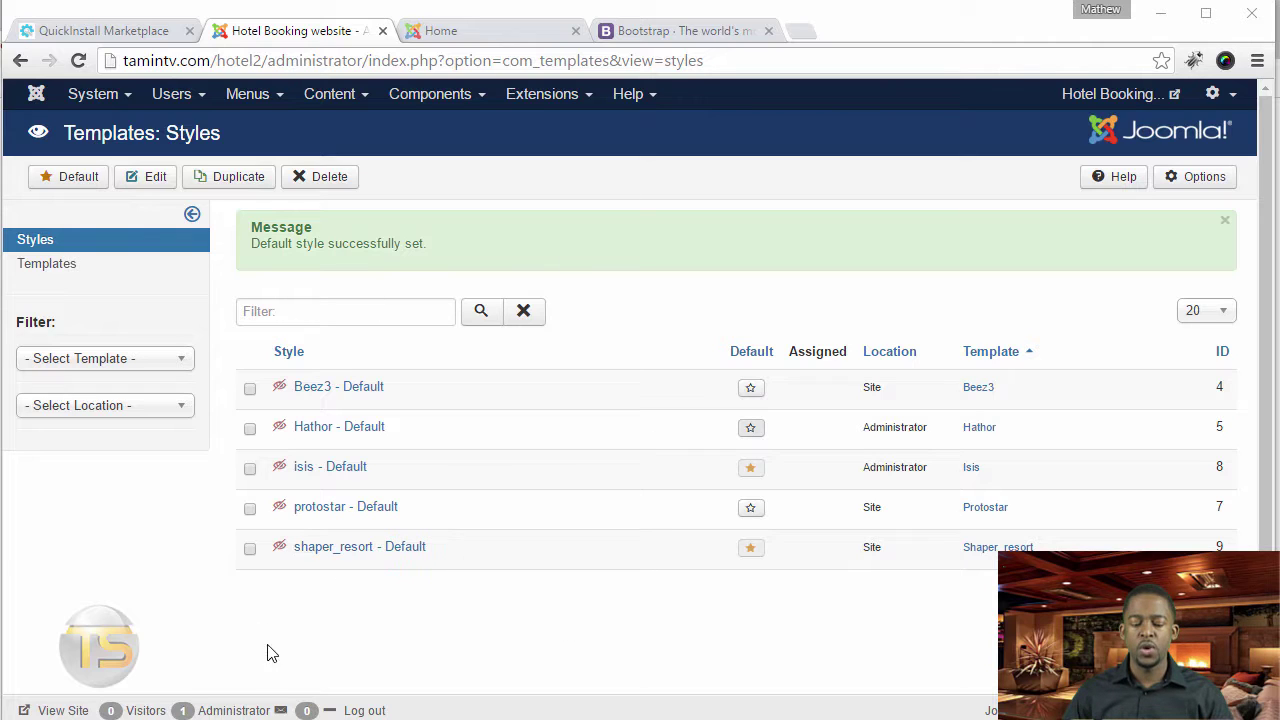
Replace the style name 'shaper_resort - Default' with 'Hotel Template'.
left_click(388, 558)
left_click(317, 253)
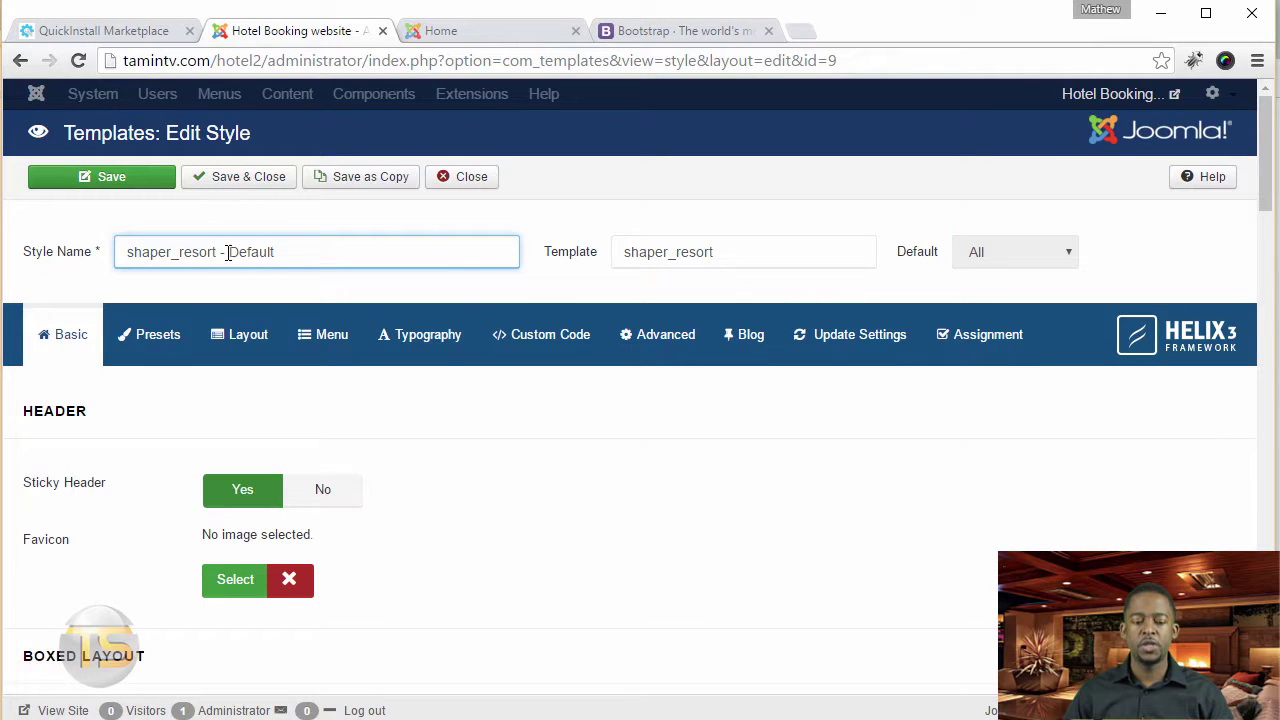
left_click_drag(274, 252, 122, 255)
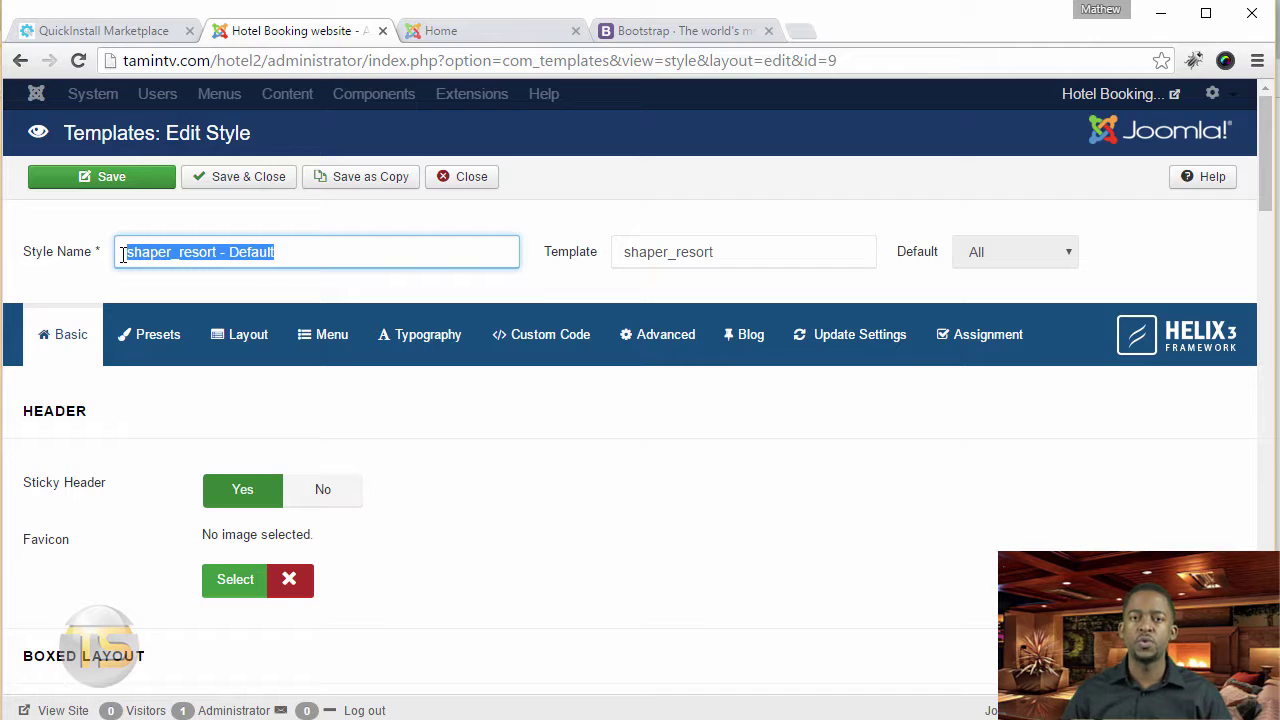
left_click(284, 256)
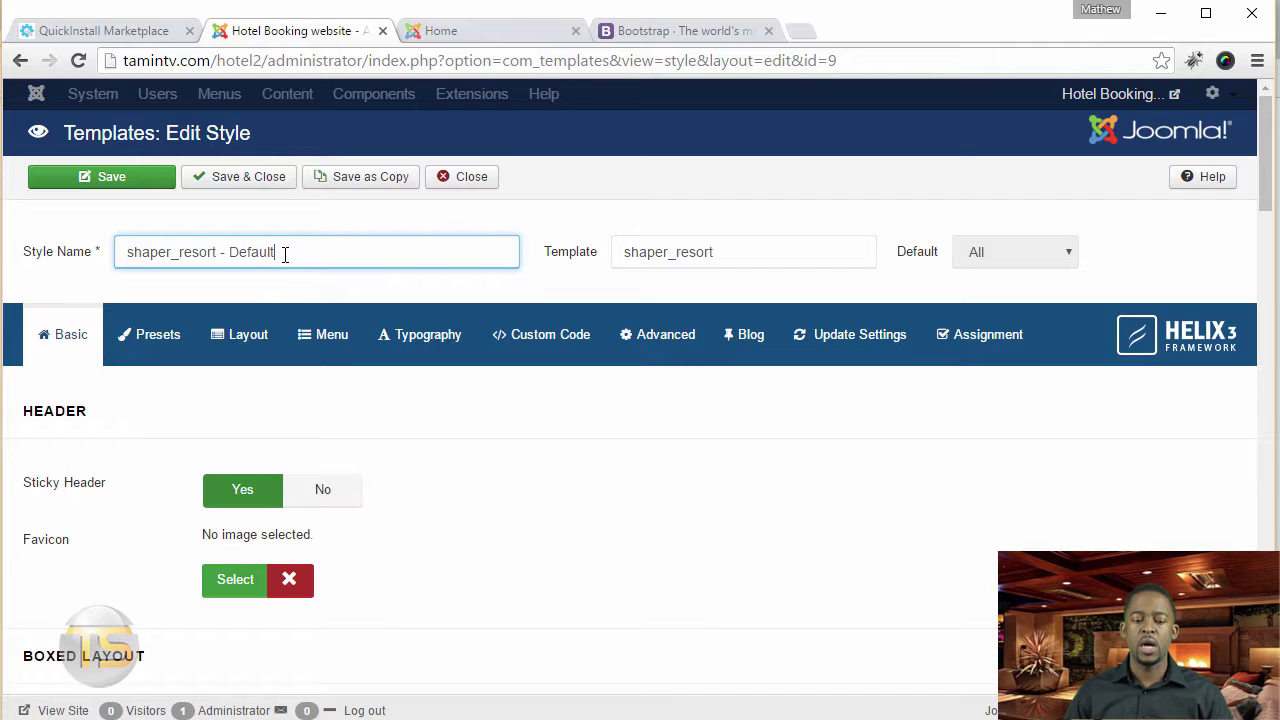
left_click_drag(270, 253, 113, 253)
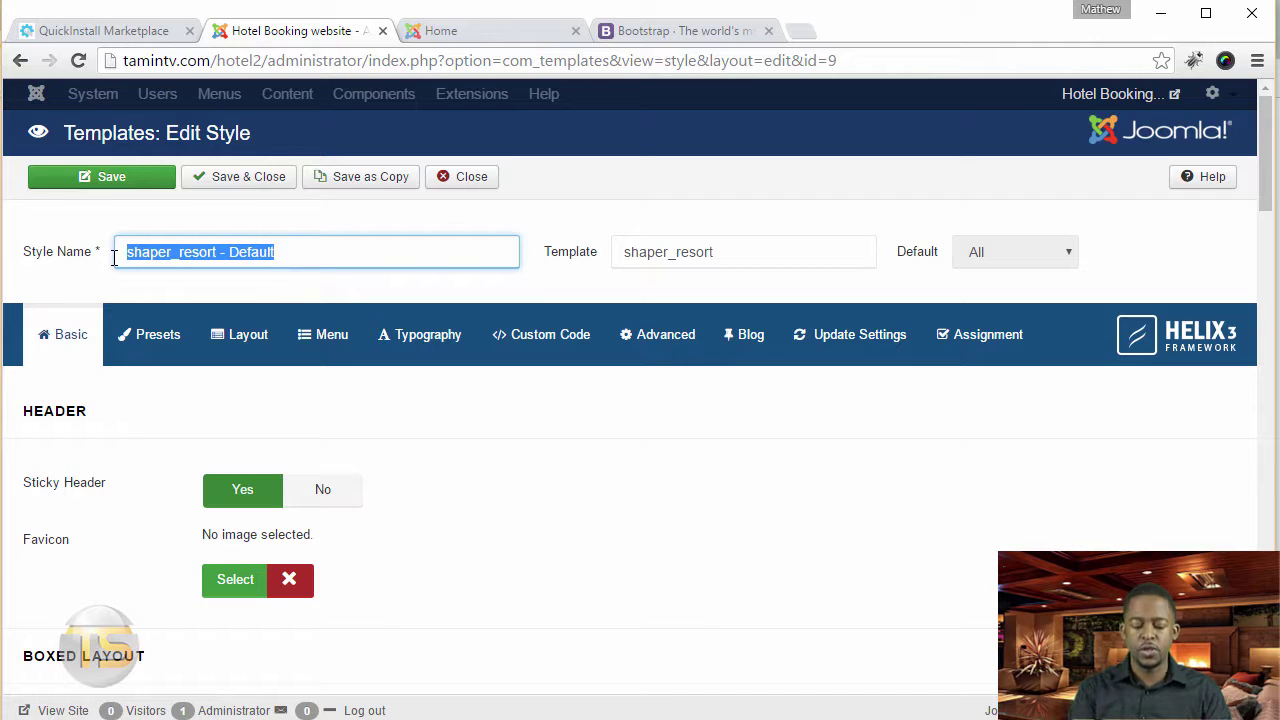
type("hotel_templa")
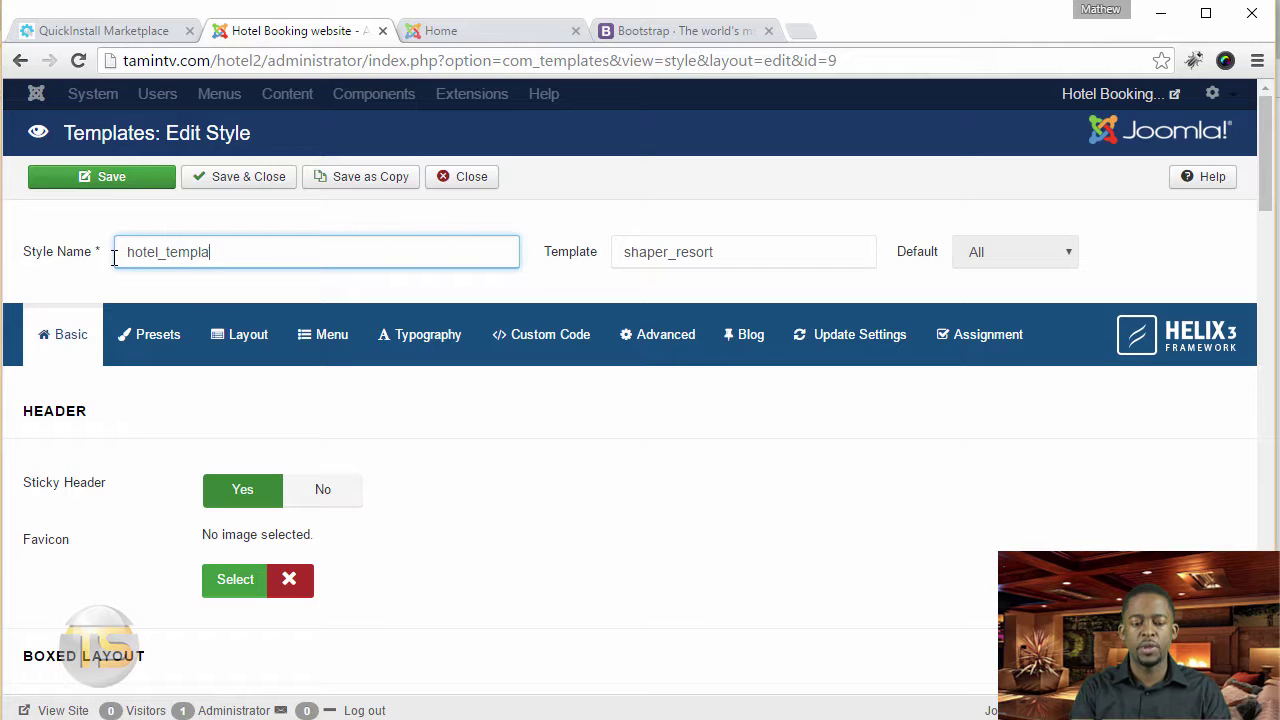
type("te")
key("ctrl+a")
type("Hotel Template")
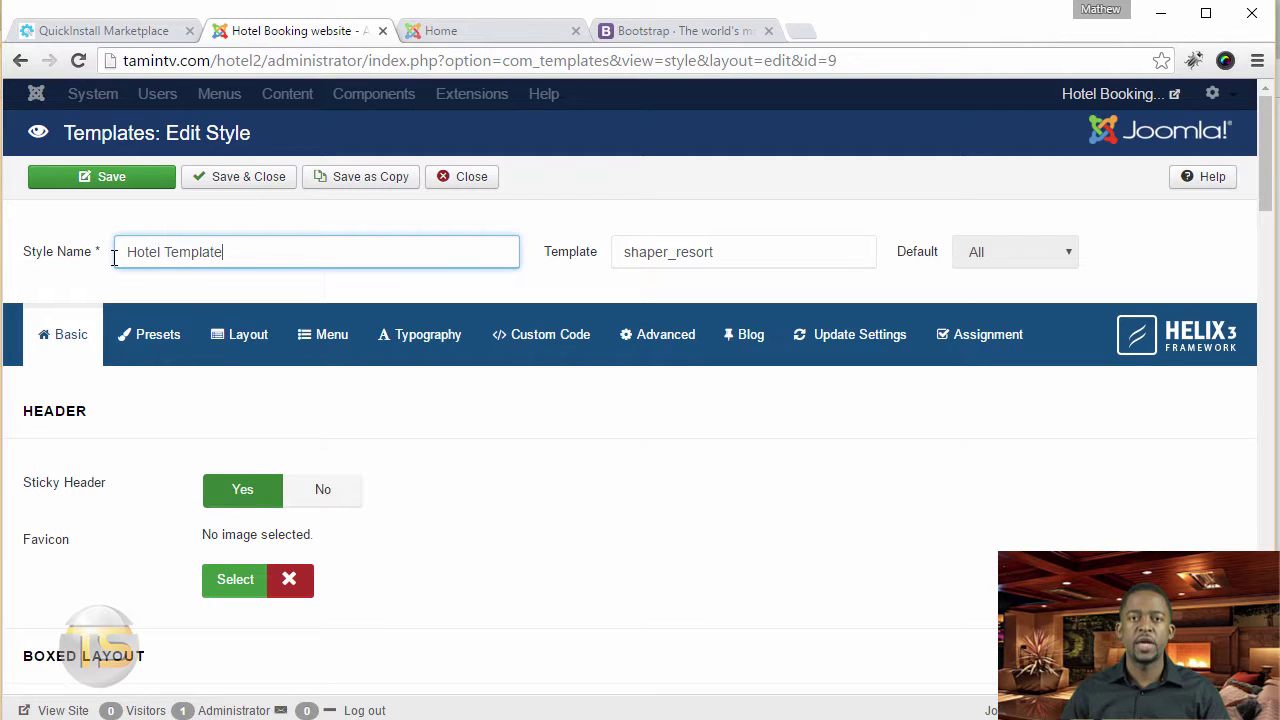
left_click(744, 255)
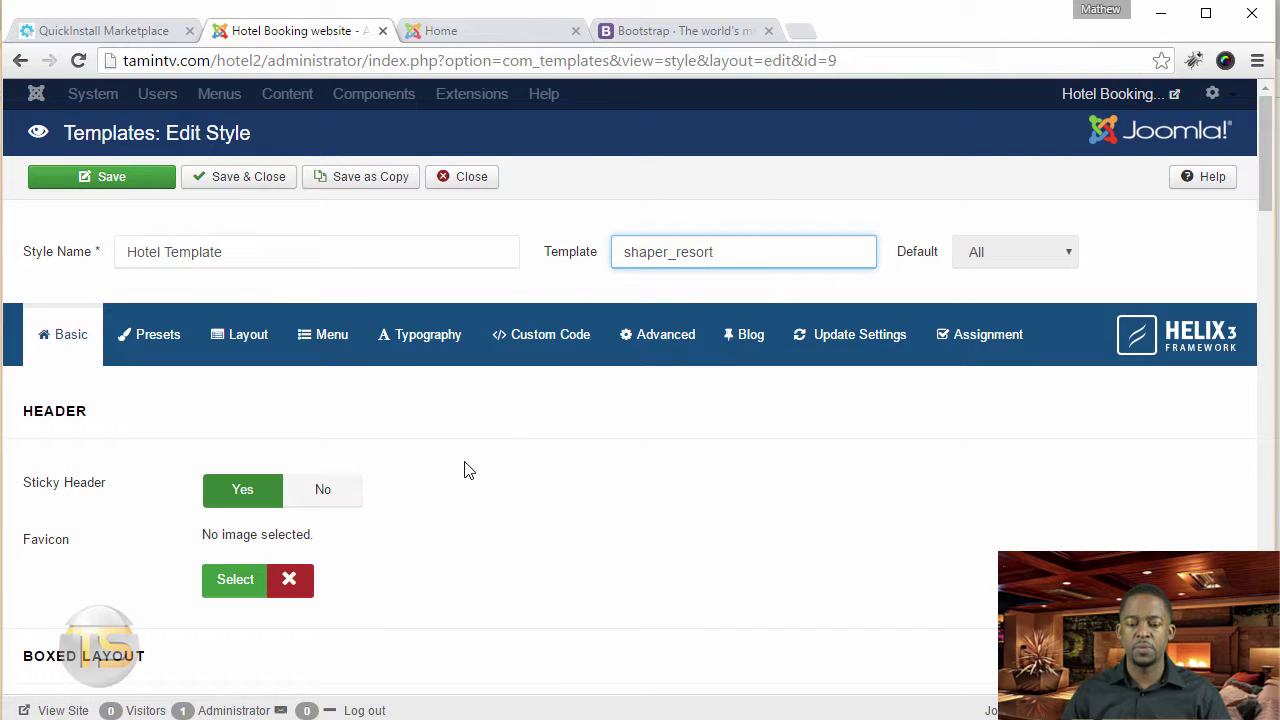
scroll(465, 470, "down", 2)
mouse_move(62, 297)
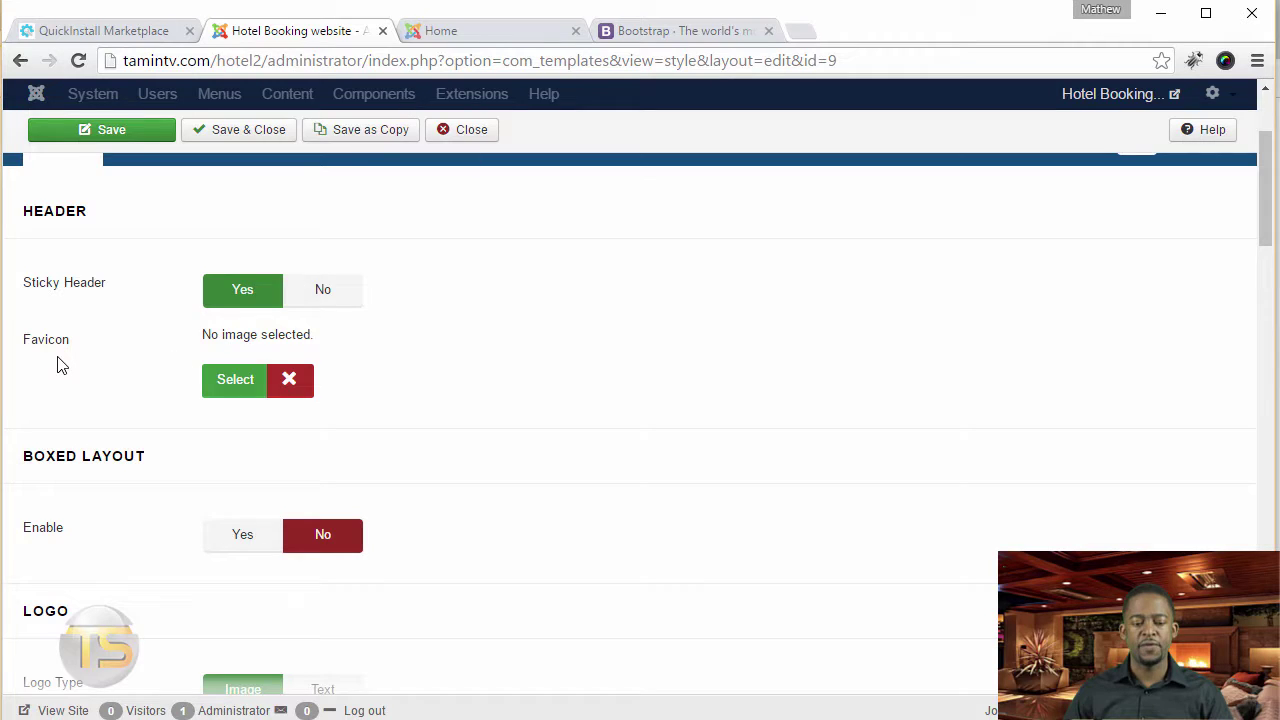
left_click(466, 32)
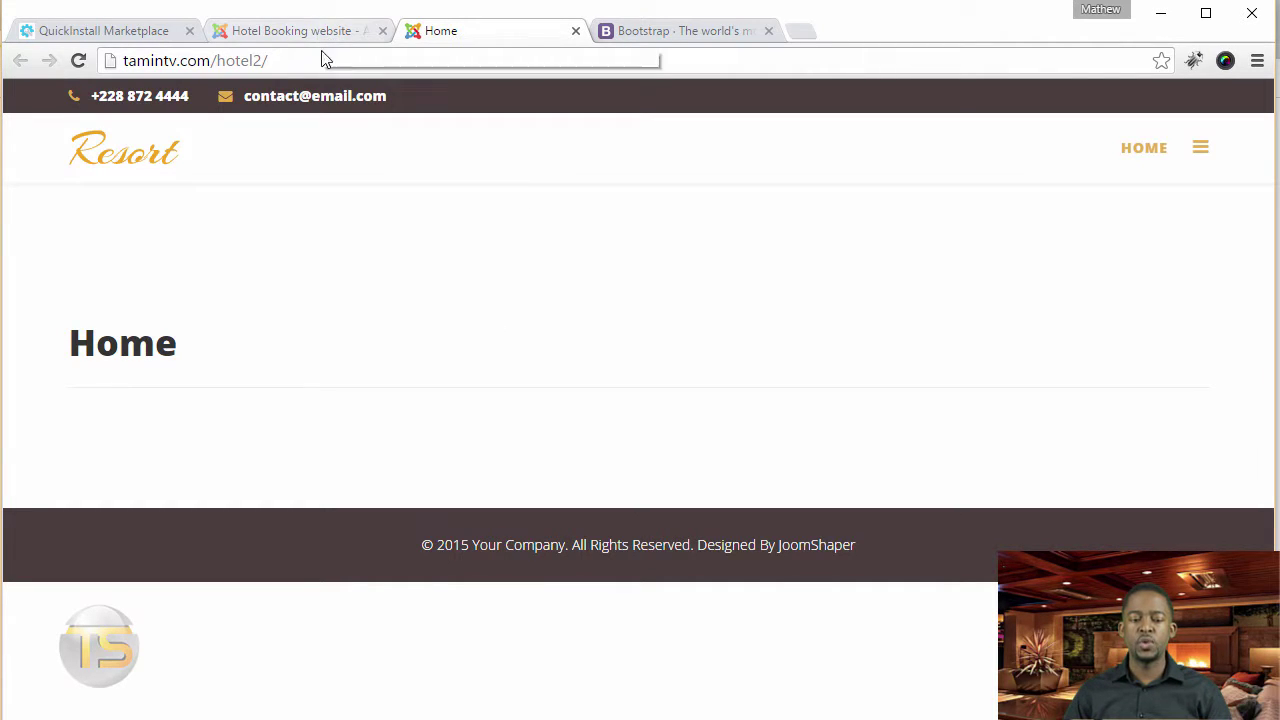
left_click(270, 33)
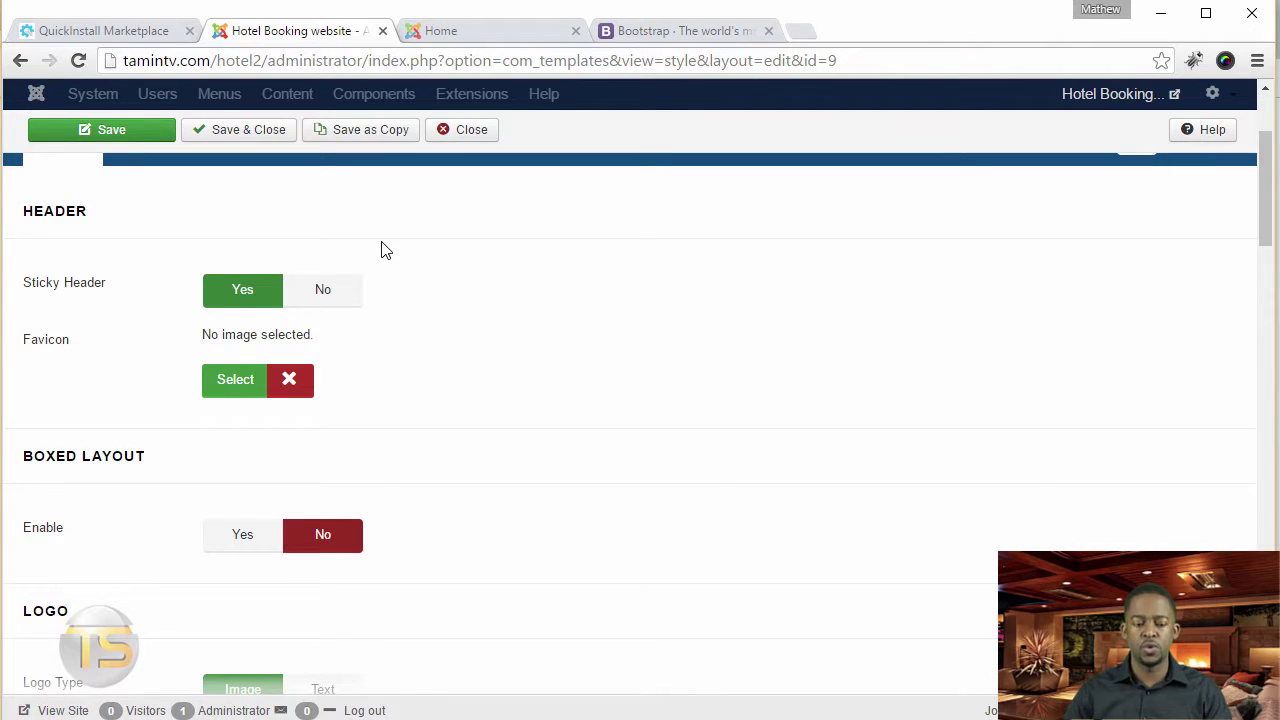
scroll(380, 249, "down", 2)
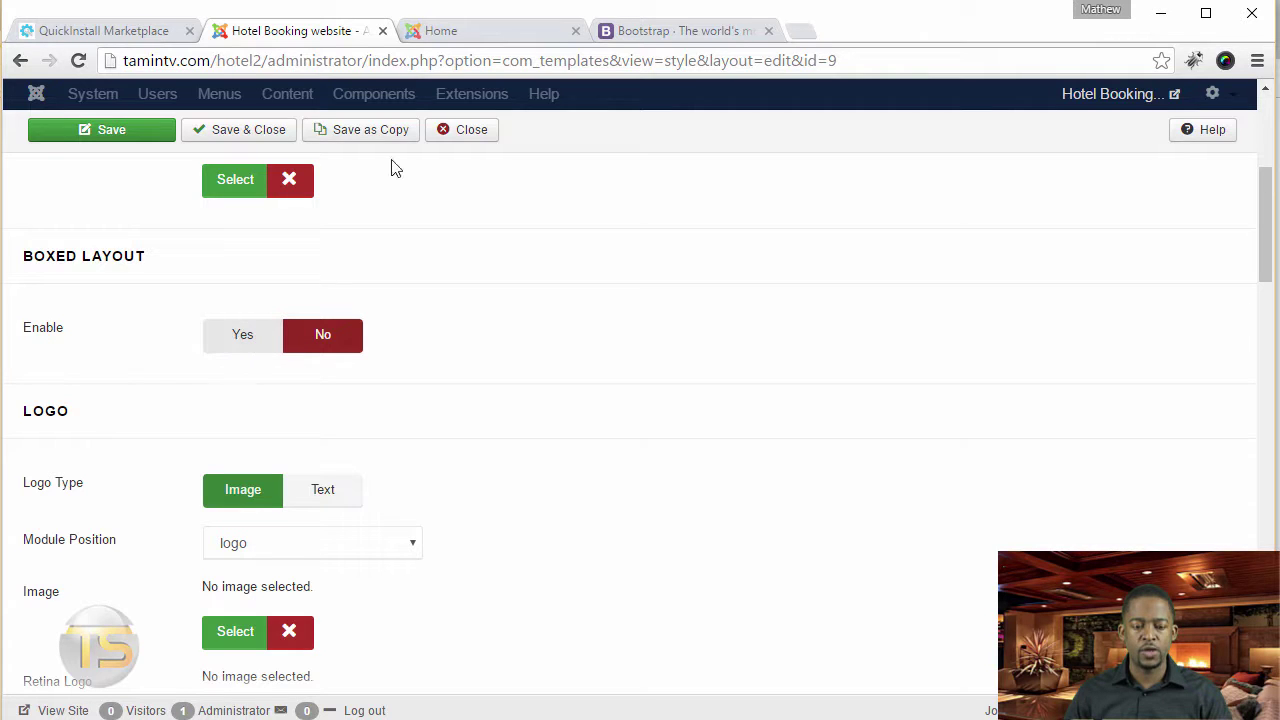
left_click(443, 30)
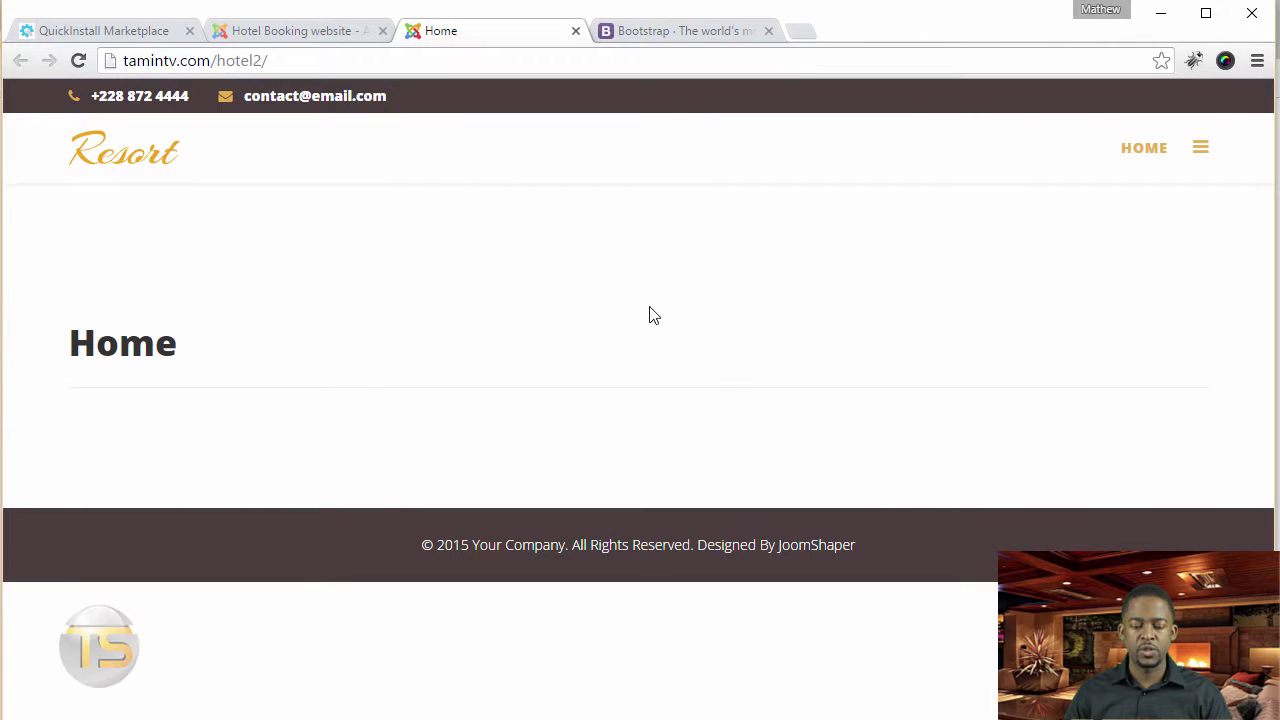
left_click(287, 31)
scroll(455, 394, "down", 6)
scroll(457, 405, "up", 4)
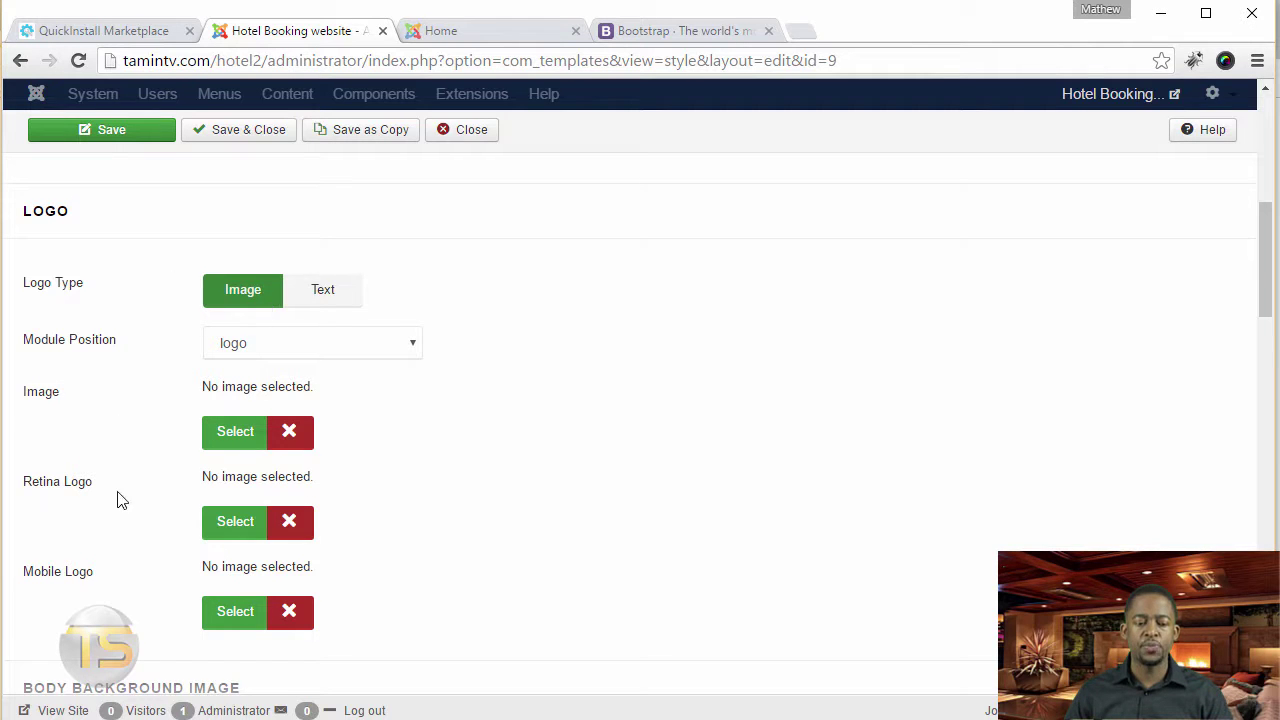
left_click_drag(1266, 237, 1266, 394)
left_click(394, 407)
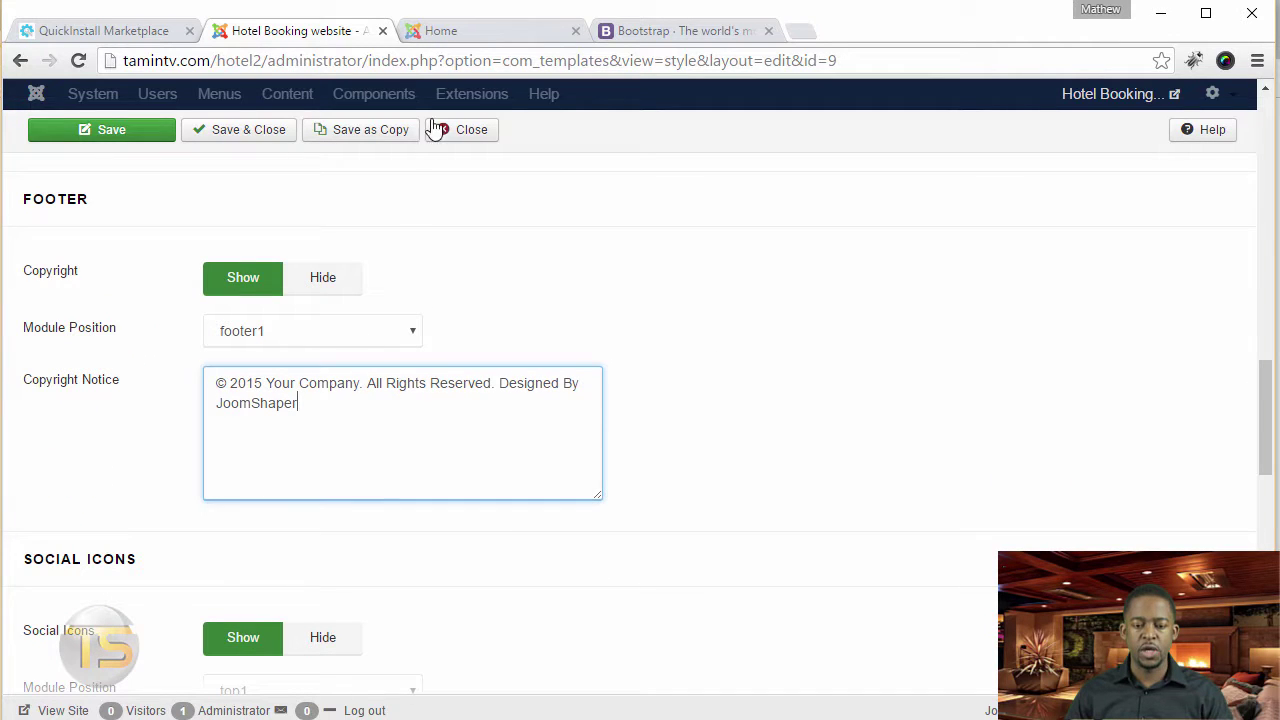
left_click(456, 36)
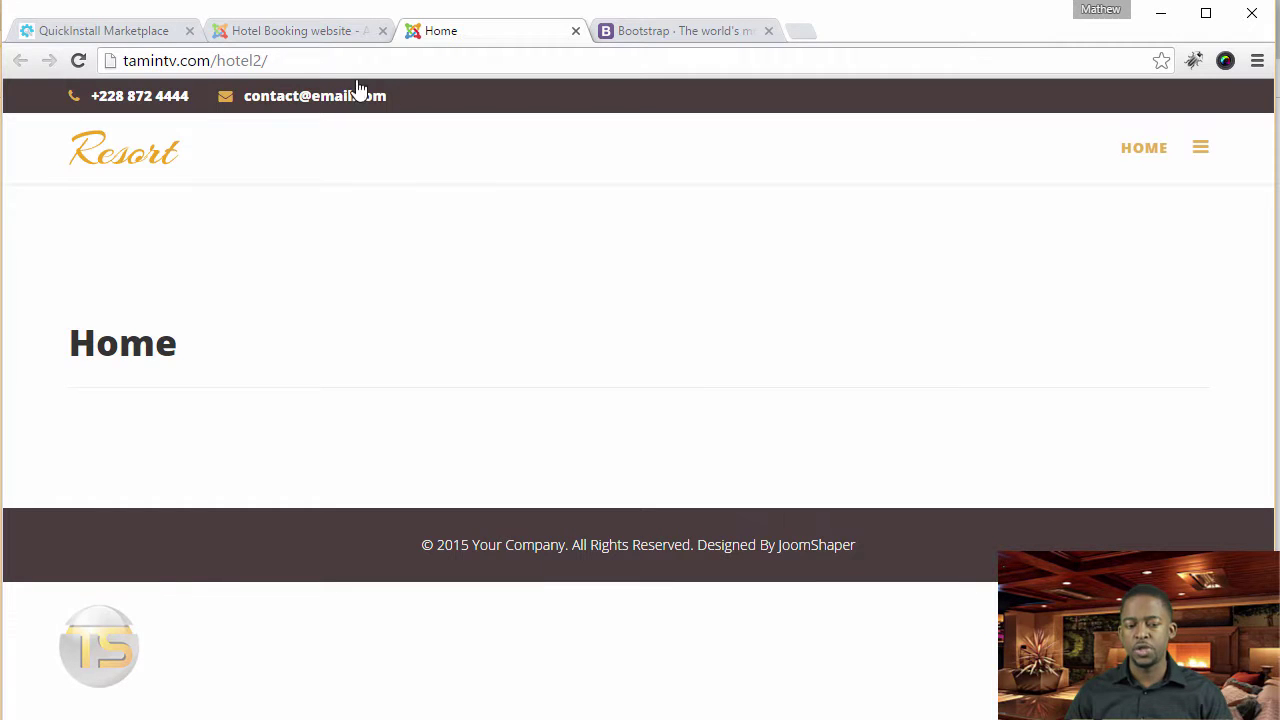
left_click(291, 31)
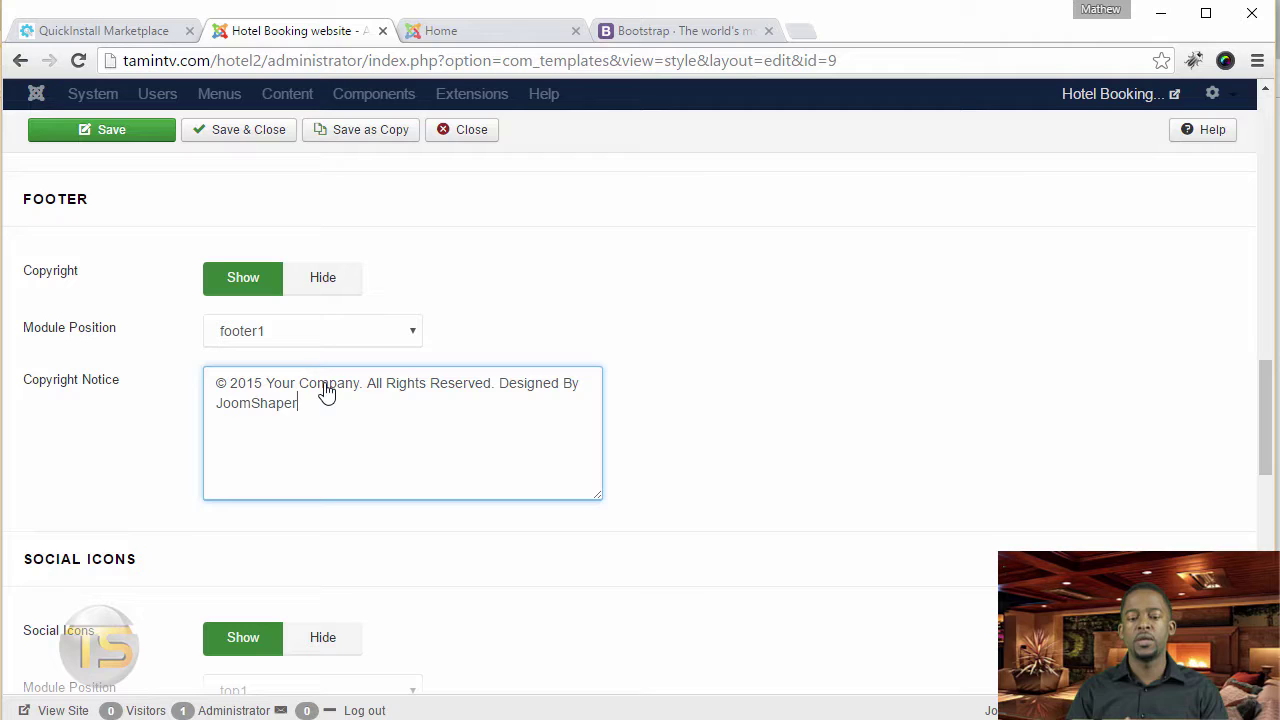
left_click_drag(311, 410, 206, 410)
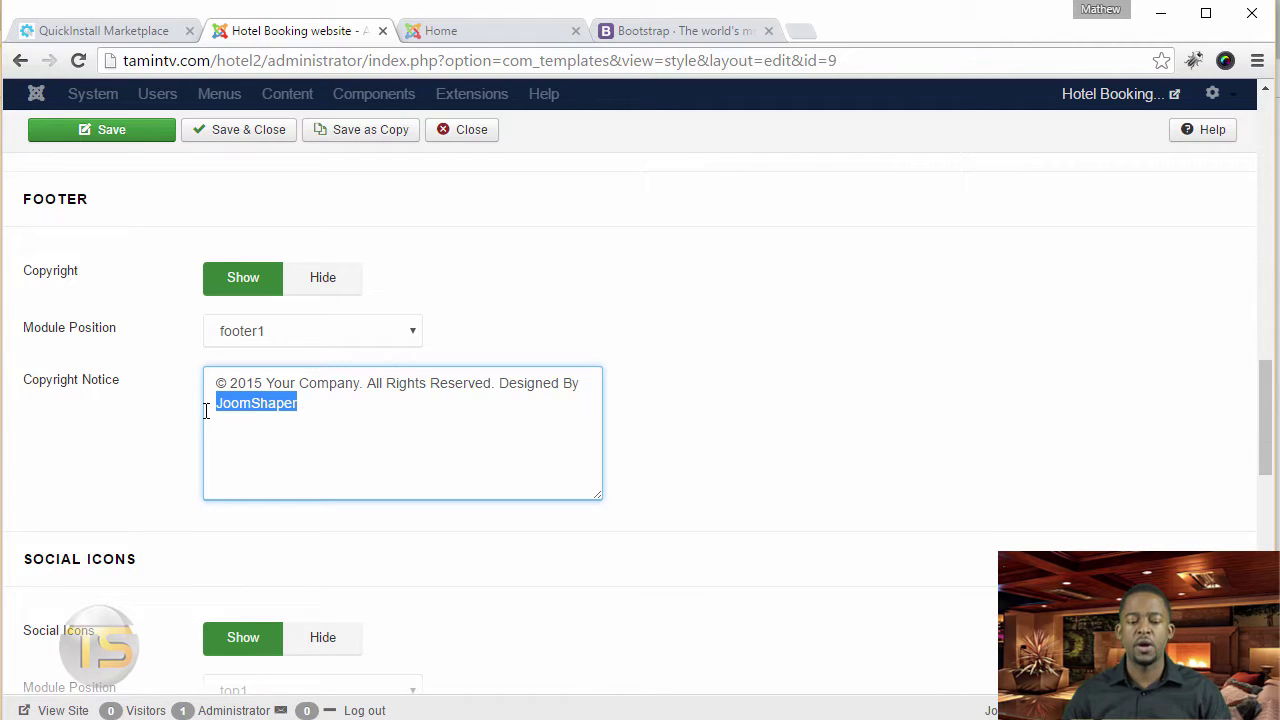
scroll(206, 410, "down", 4)
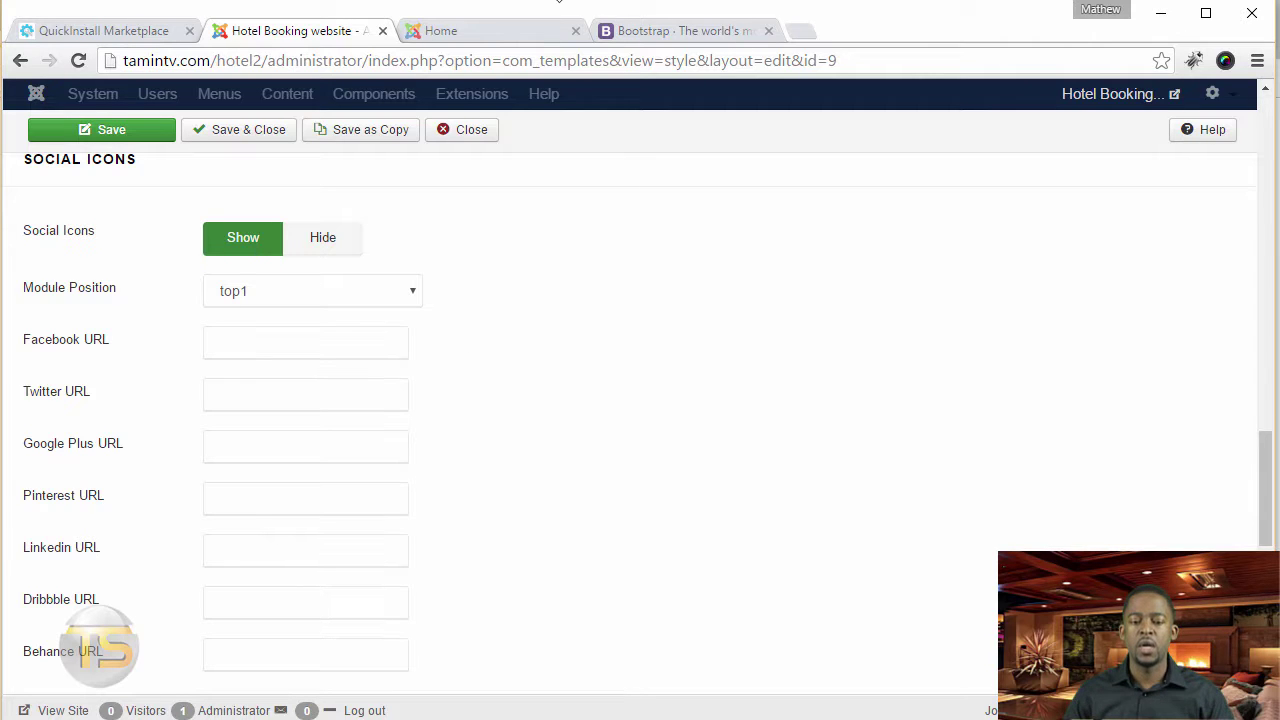
left_click(518, 34)
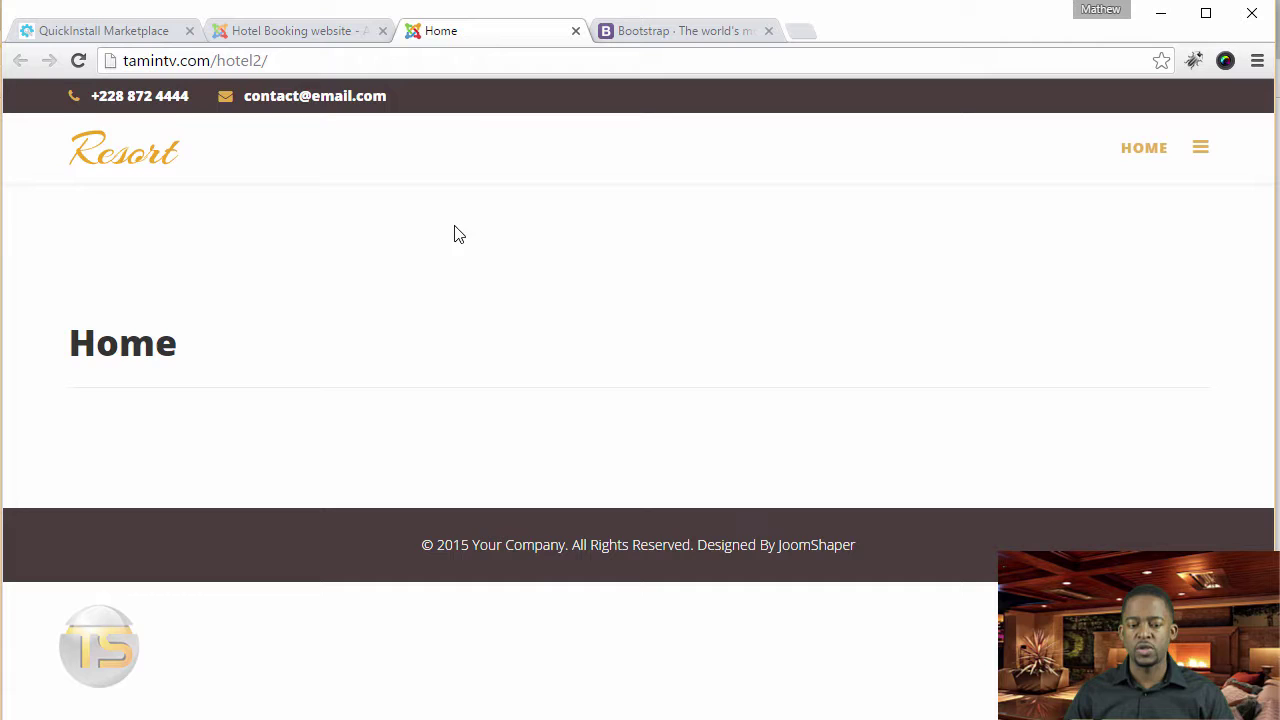
left_click(276, 35)
scroll(380, 430, "up", 2)
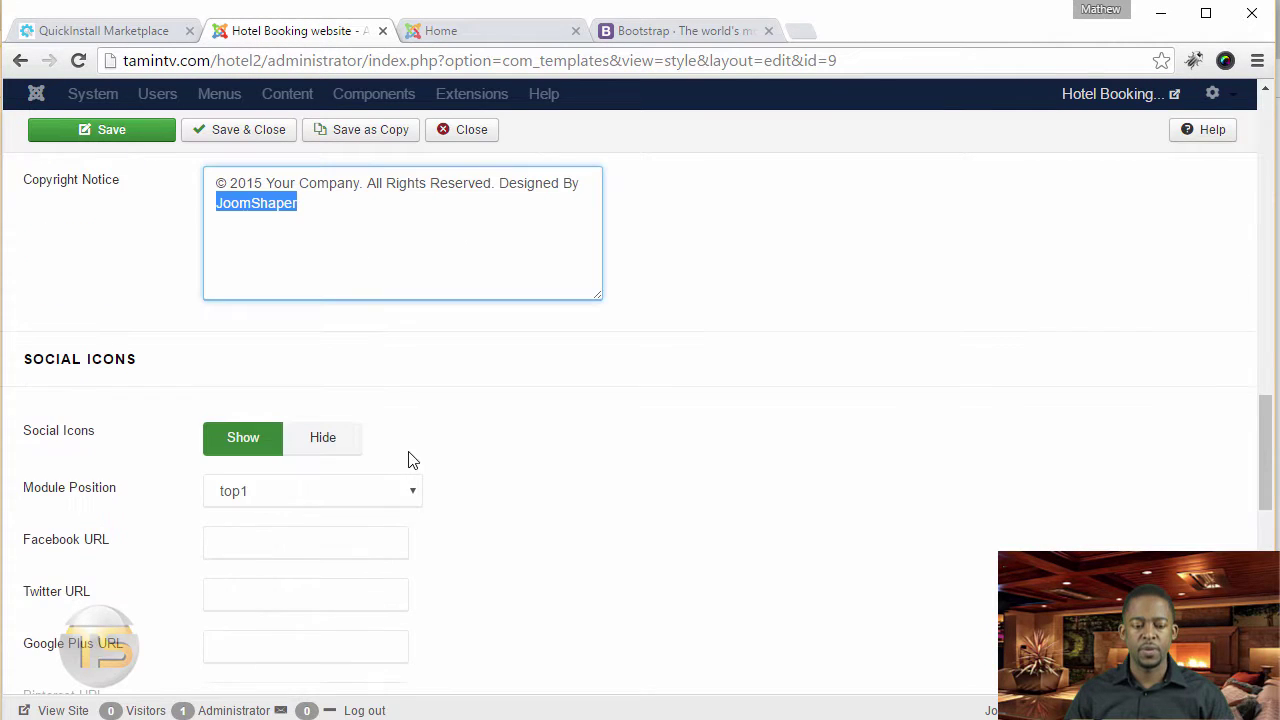
scroll(474, 500, "down", 2)
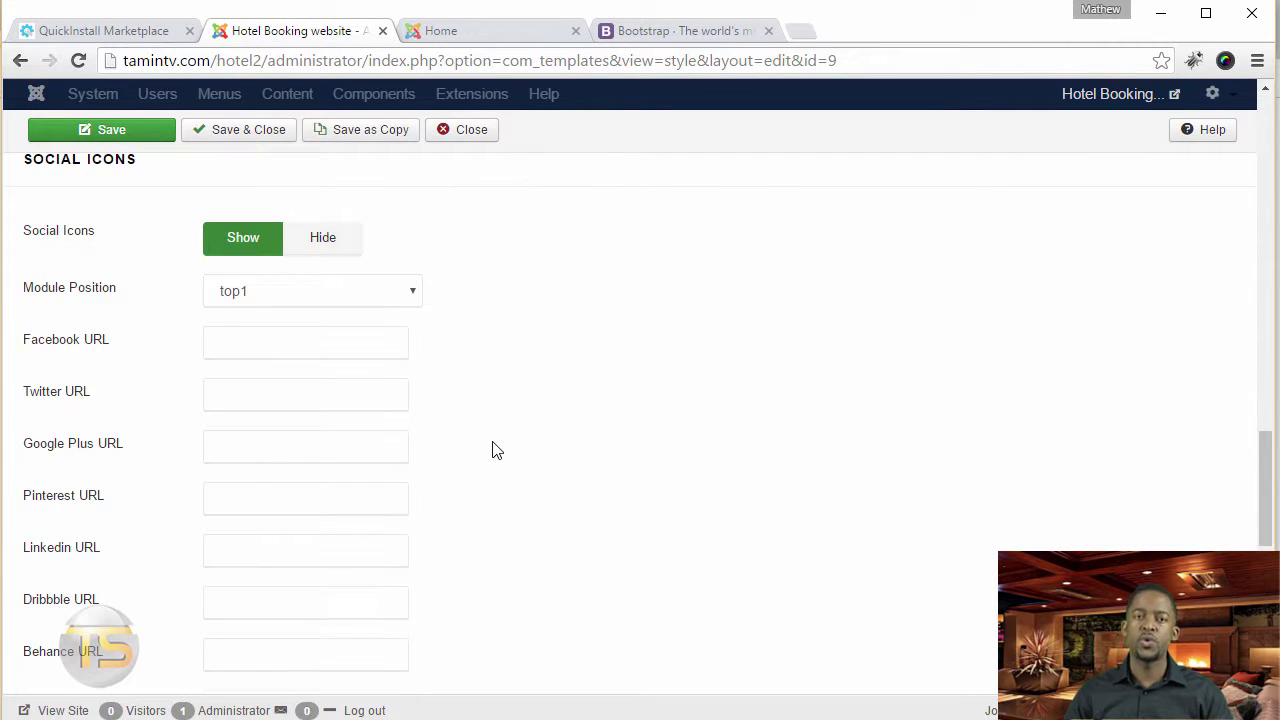
scroll(492, 450, "down", 6)
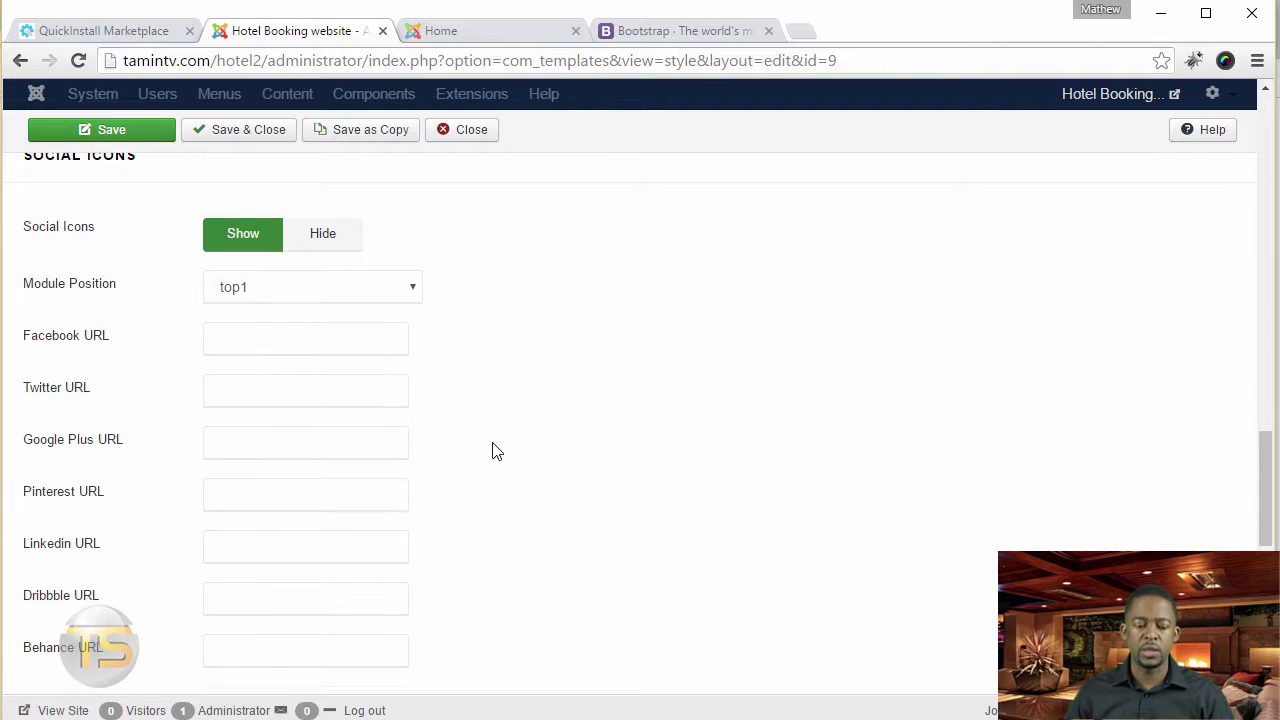
scroll(492, 450, "down", 3)
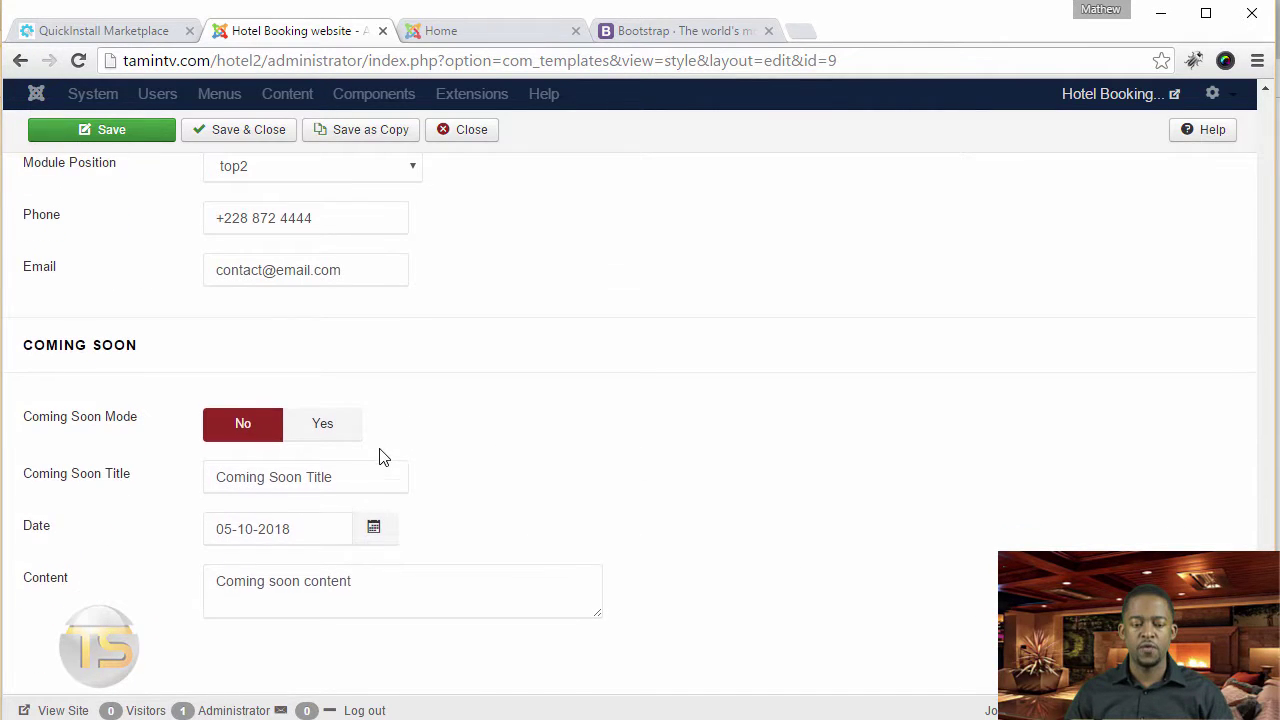
scroll(314, 420, "up", 2)
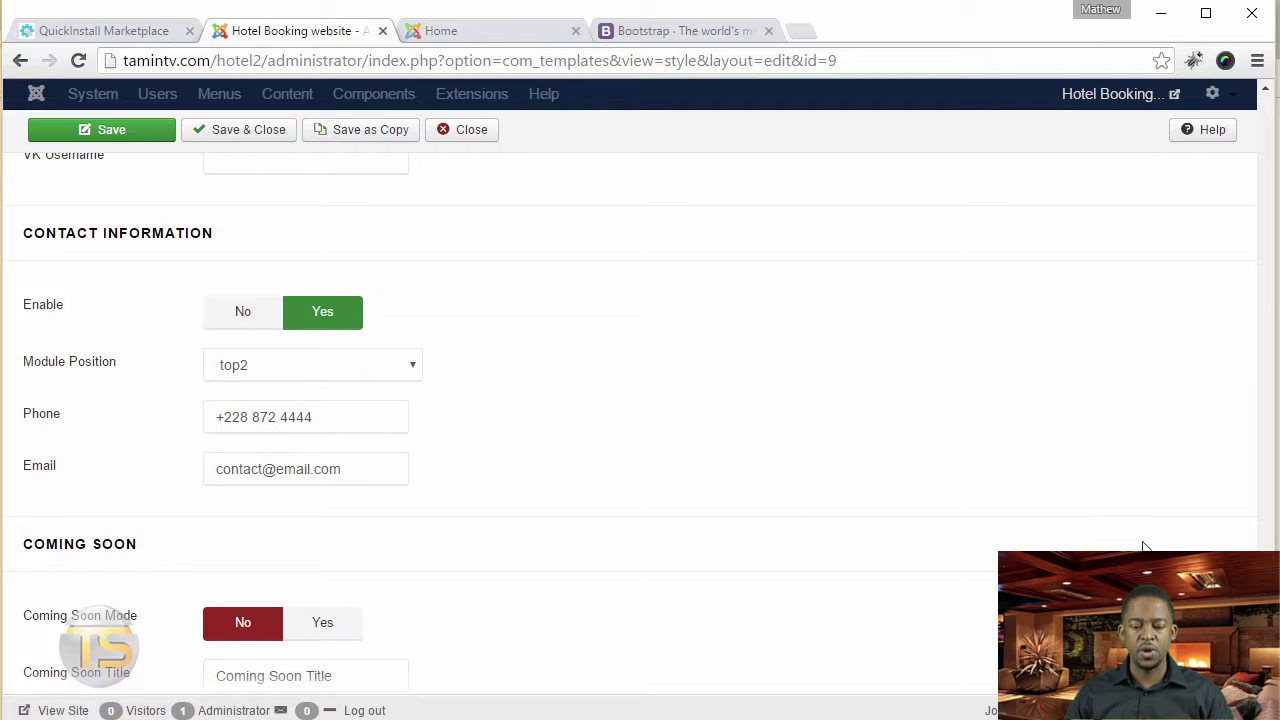
scroll(640, 420, "down", 2)
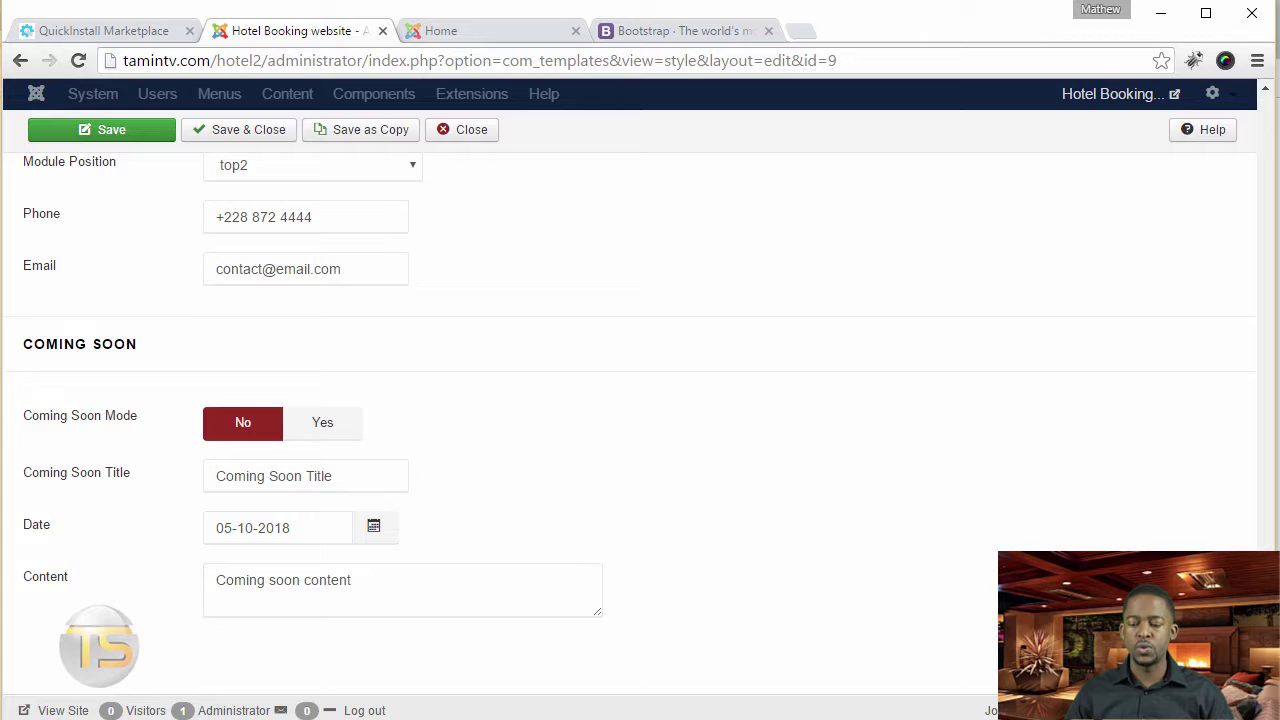
scroll(1203, 194, "up", 20)
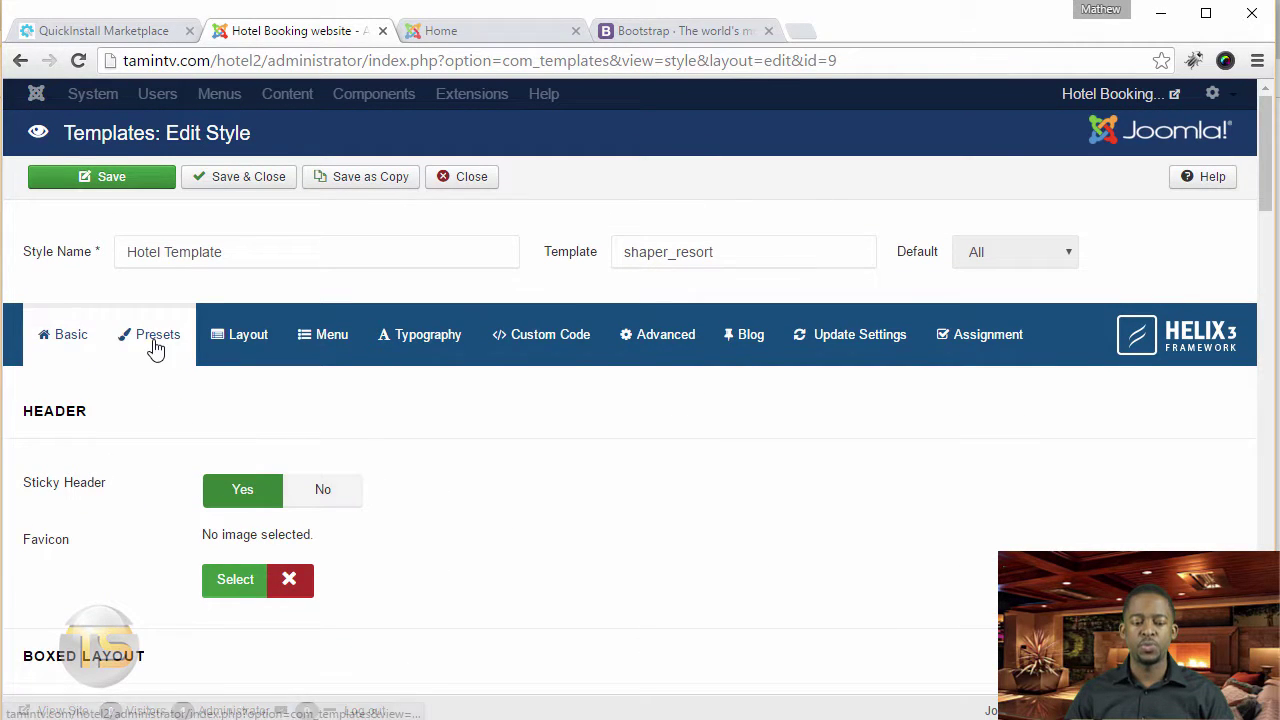
View the Presets tab's Styling Options: Preset1 active, text #493e3e, major color #e1ad4f.
left_click(154, 345)
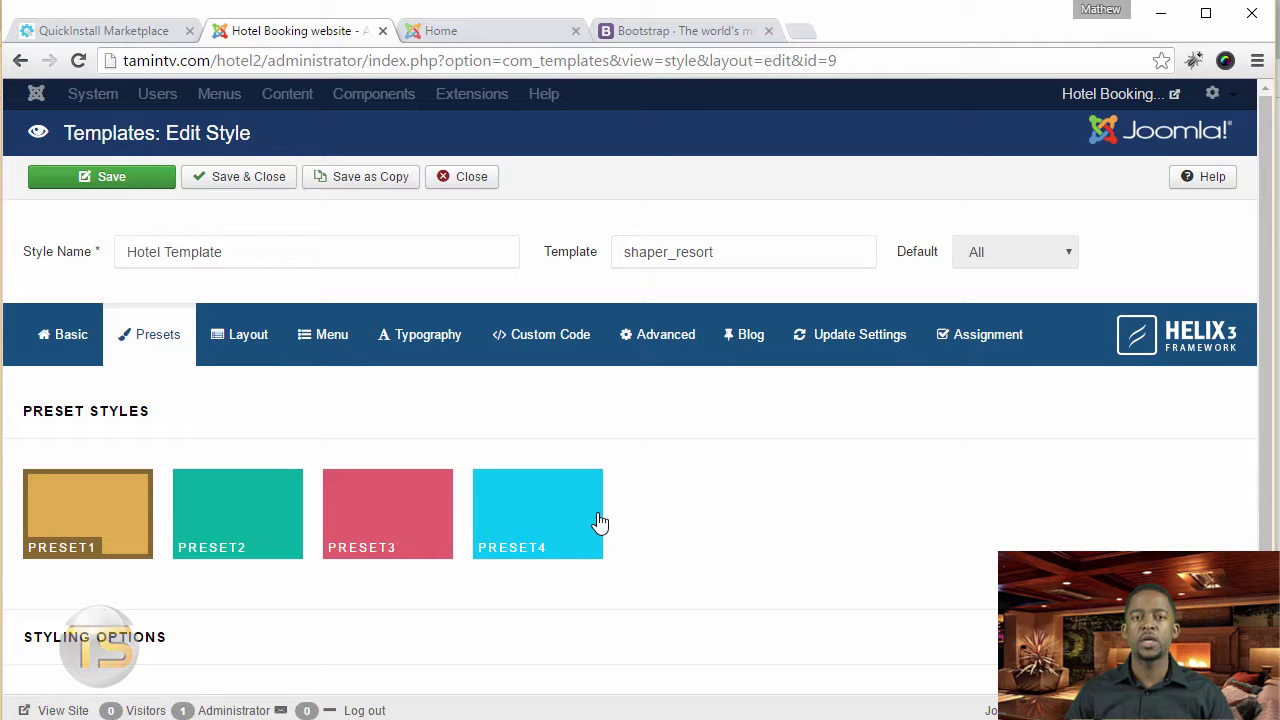
scroll(599, 521, "down", 2)
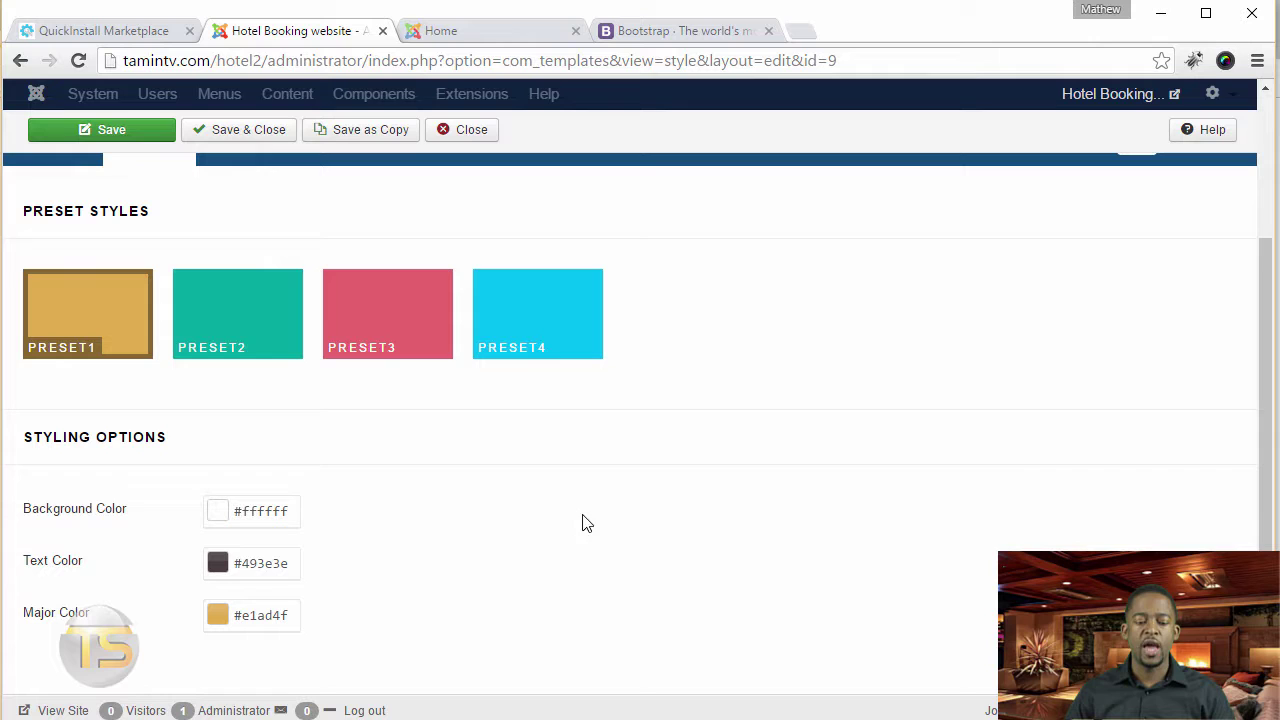
scroll(110, 462, "down", 1)
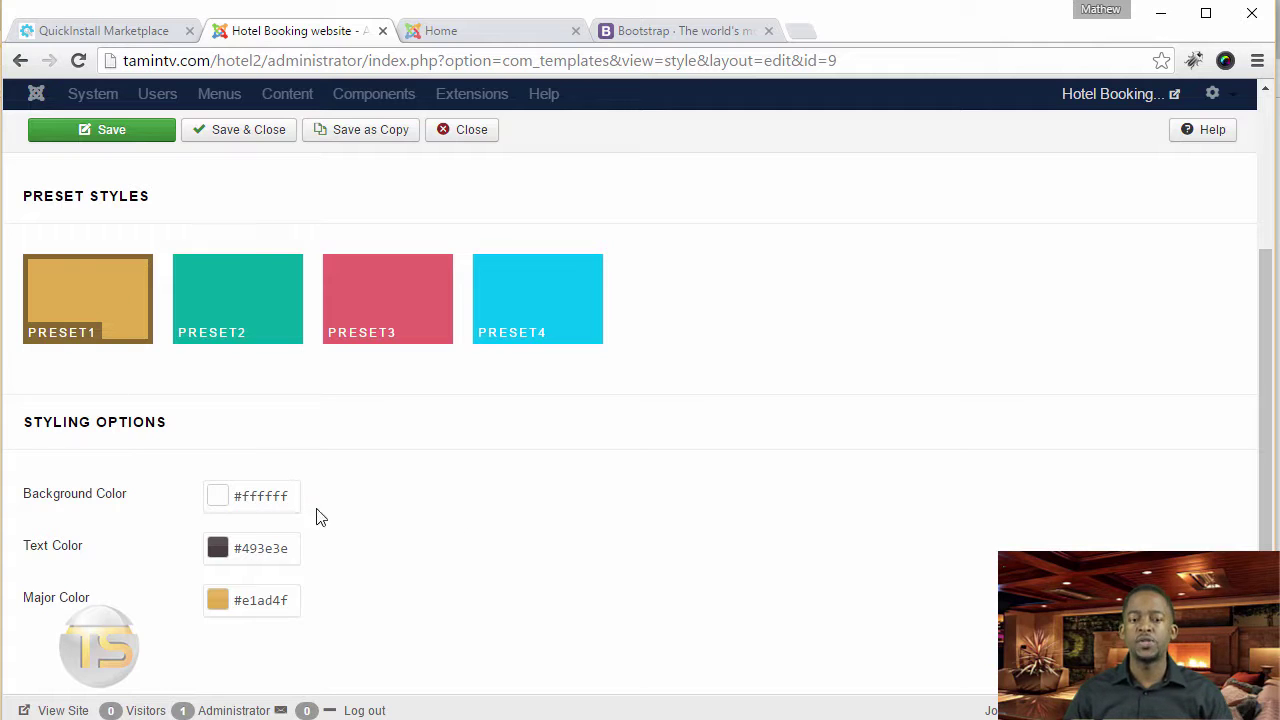
Inspect the Major Color #e1ad4f picker without changing it, then return to the top.
left_click(281, 601)
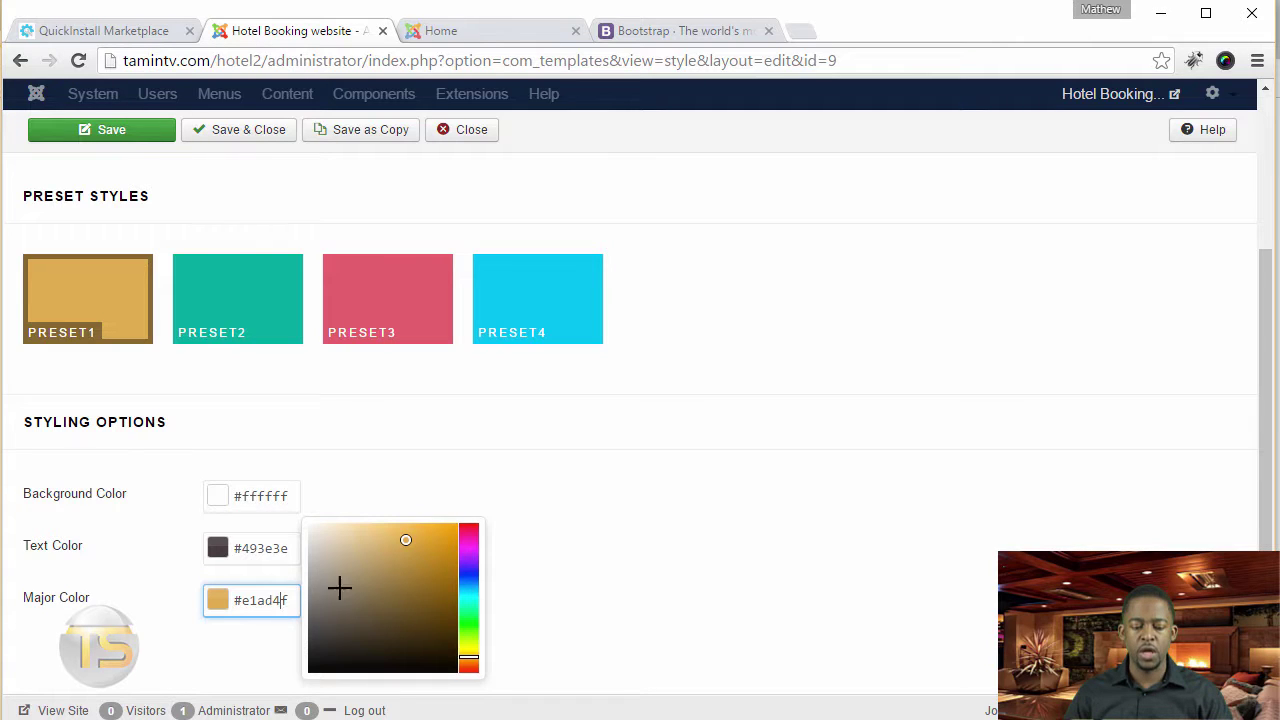
left_click(614, 577)
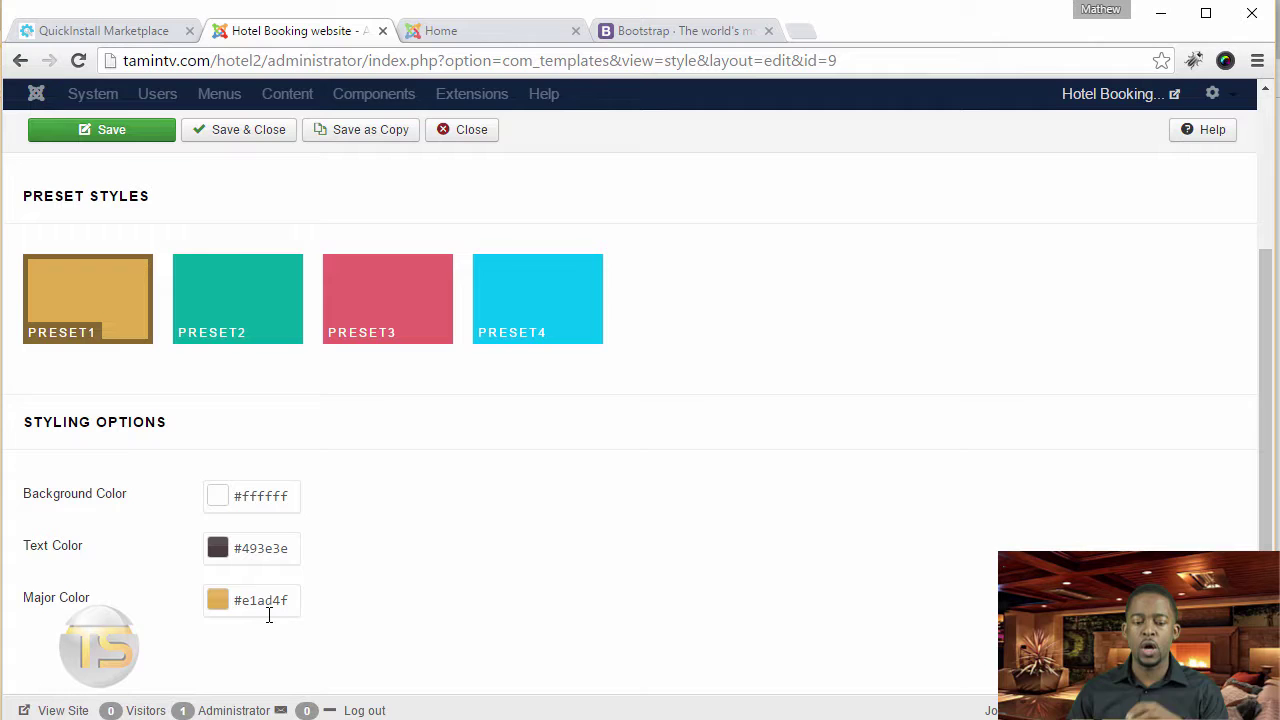
scroll(371, 594, "up", 4)
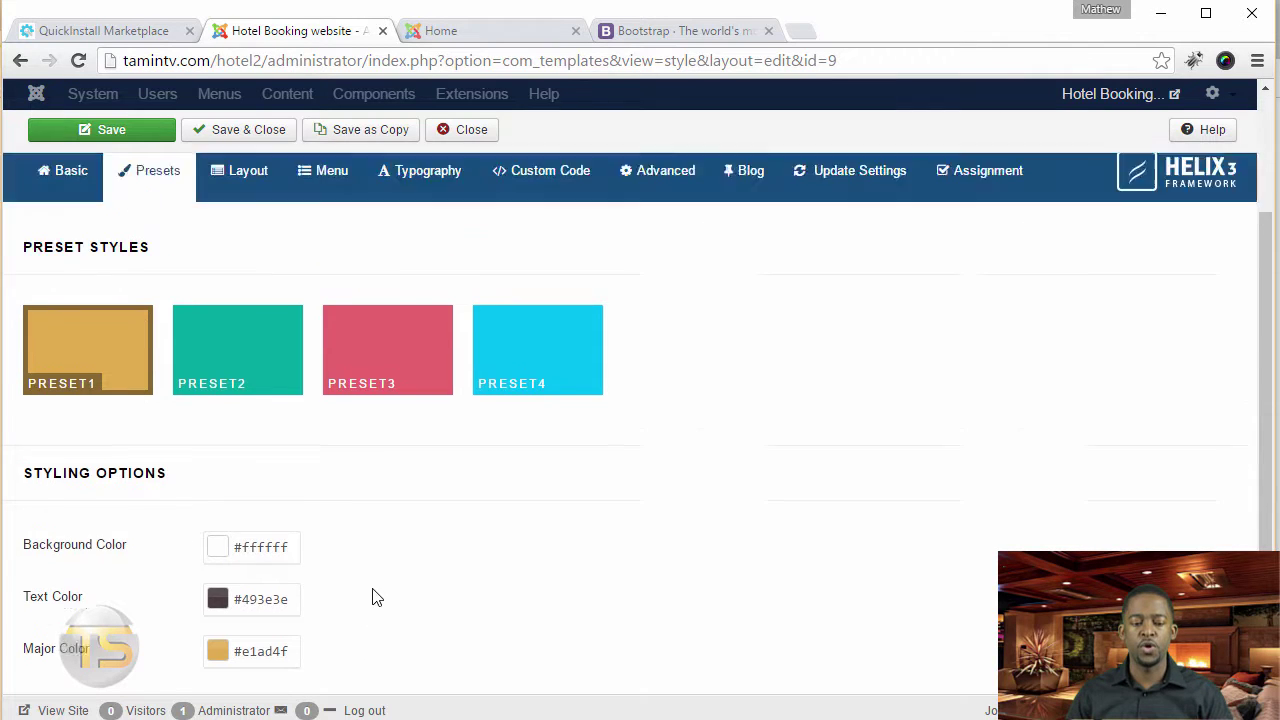
left_click(258, 338)
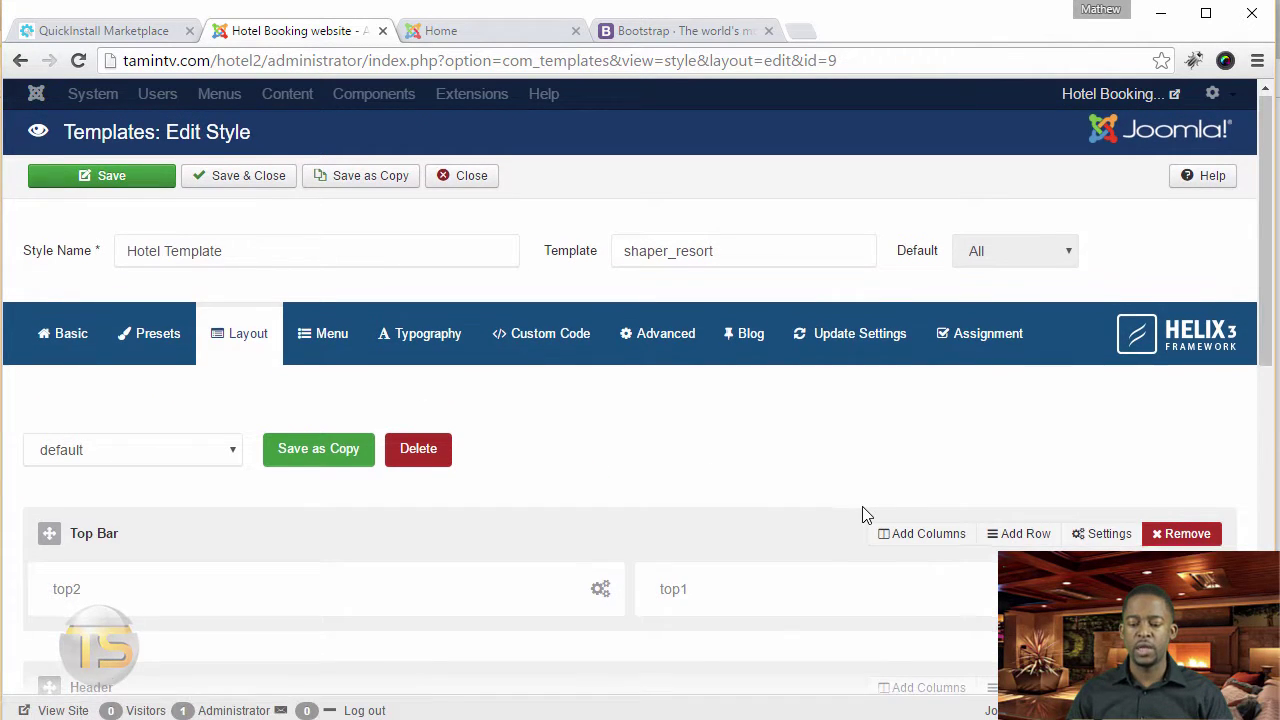
scroll(863, 520, "down", 3)
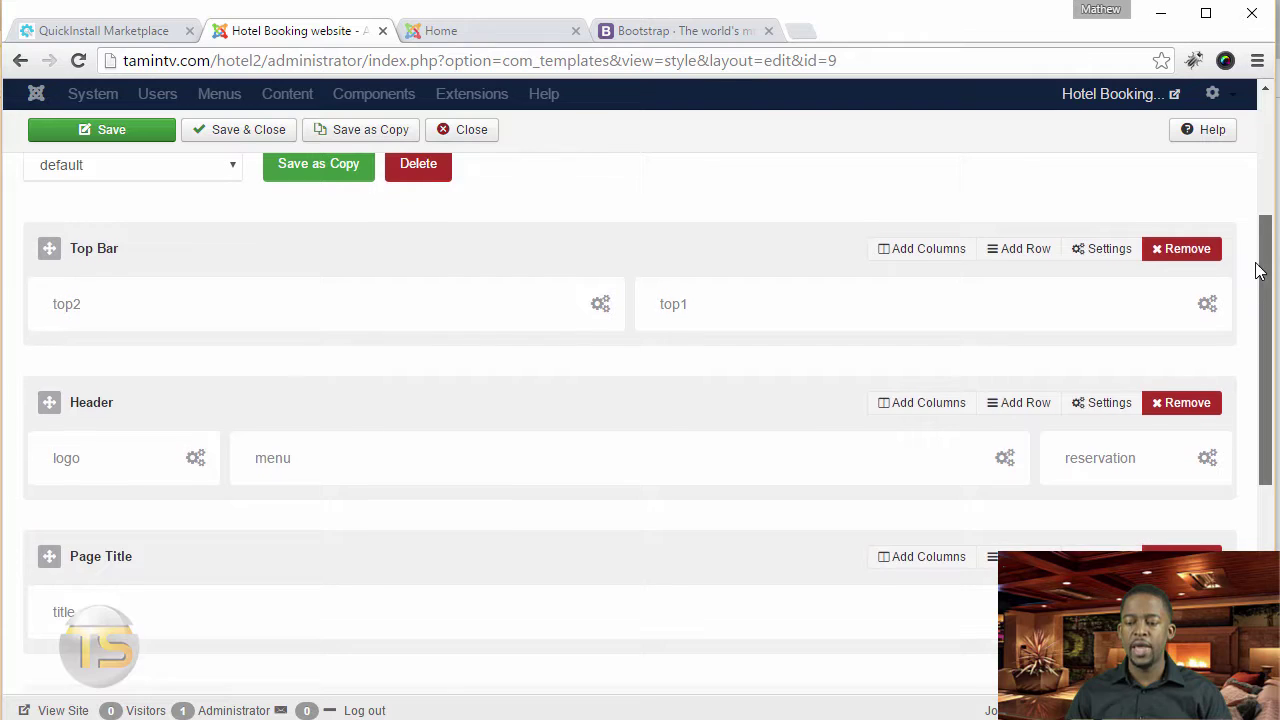
mouse_move(1258, 270)
left_mouse_down()
mouse_move(1251, 191)
mouse_move(1258, 260)
left_mouse_up()
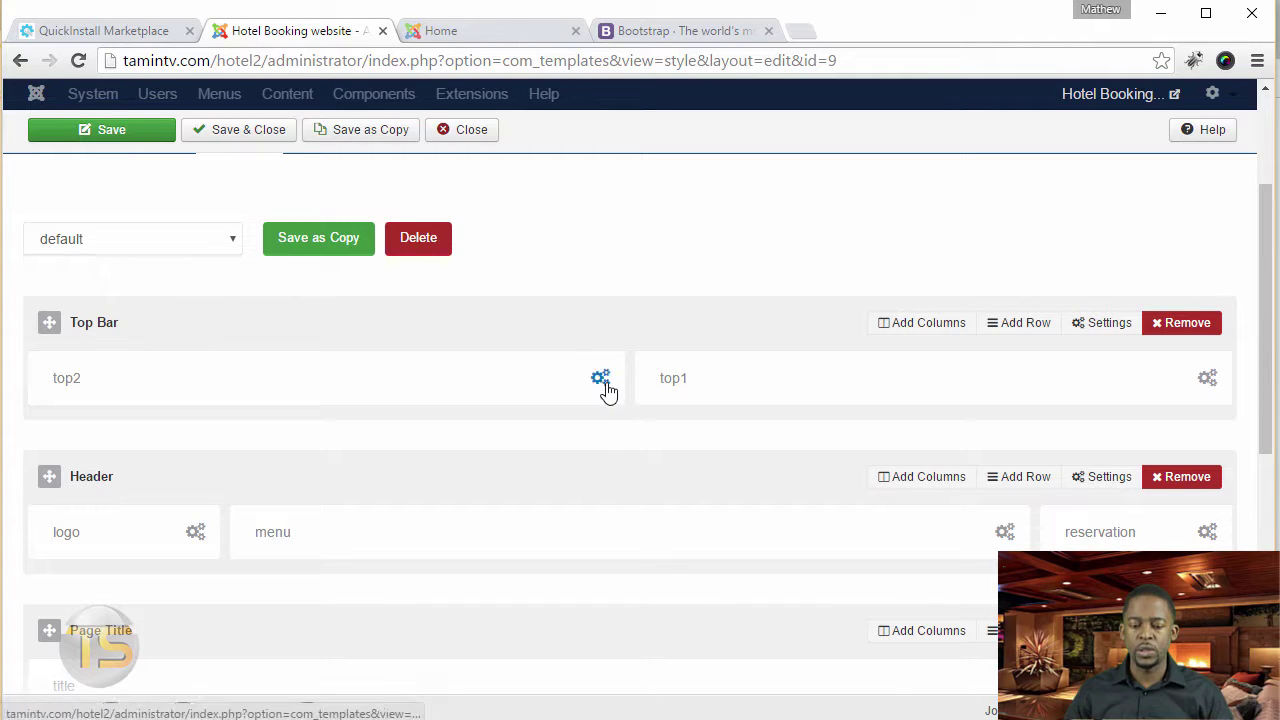
left_click_drag(1266, 257, 997, 305)
left_click(601, 258)
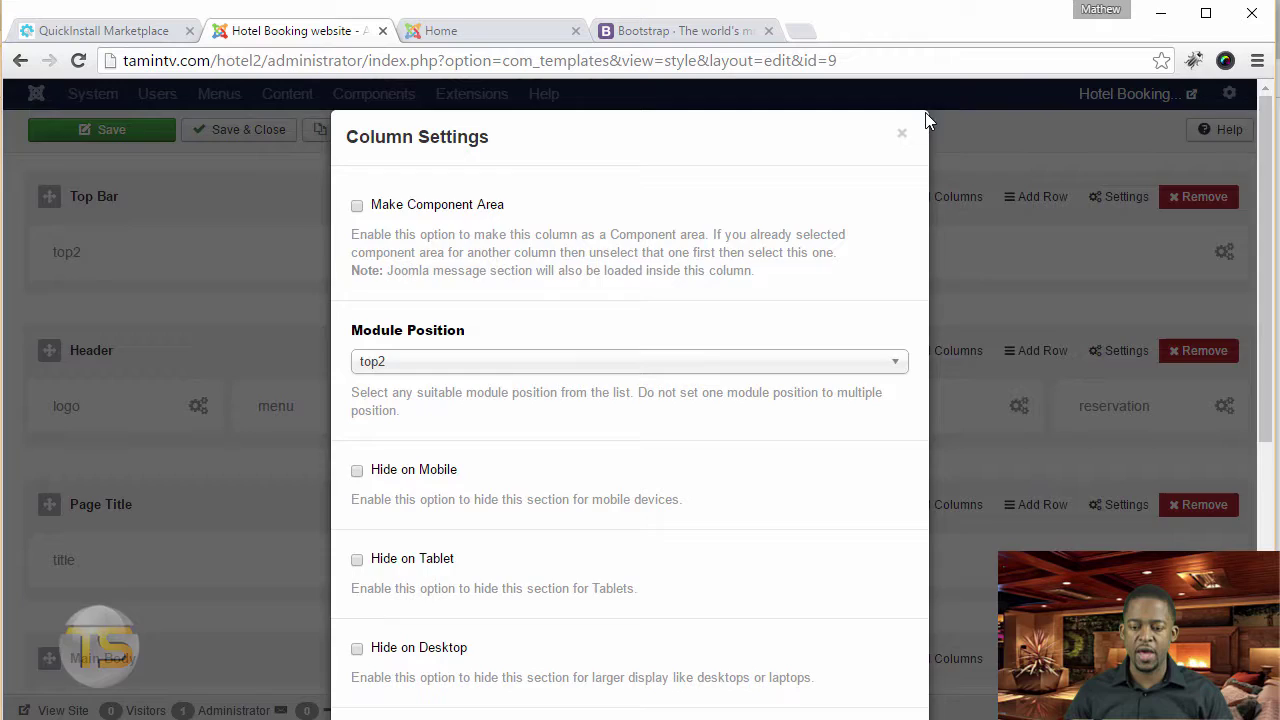
left_click(901, 133)
scroll(908, 526, "down", 5)
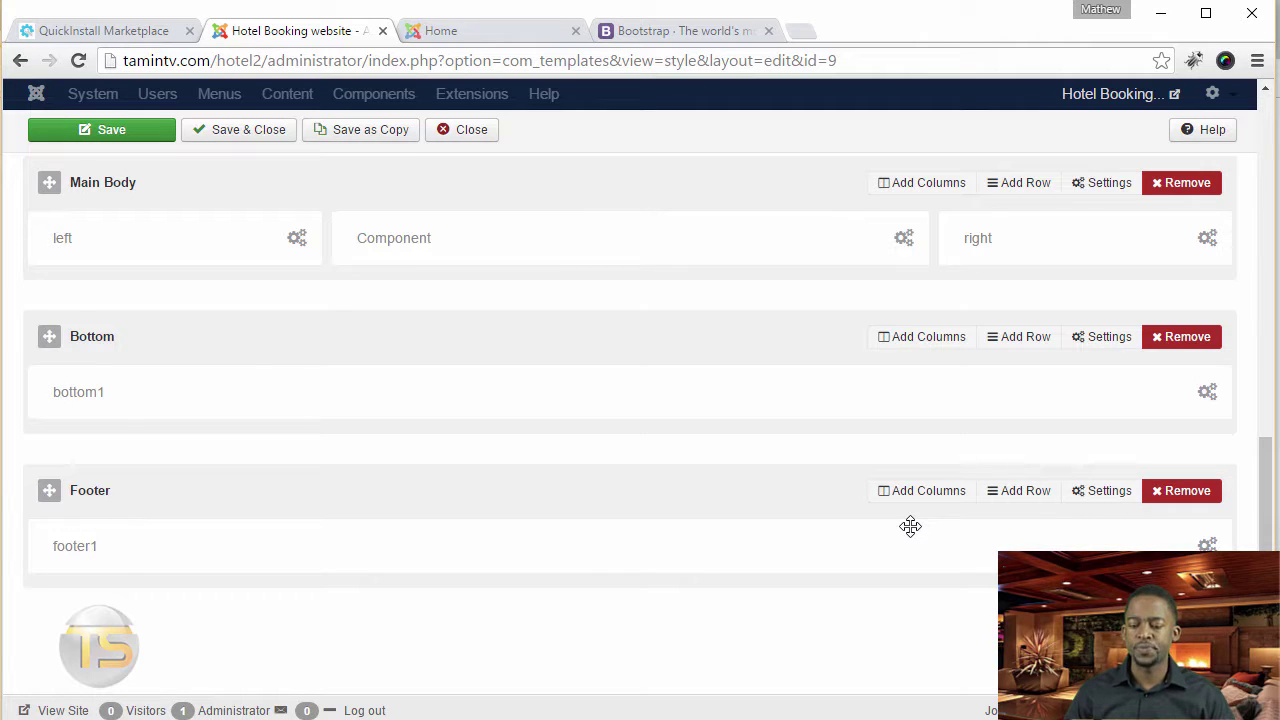
scroll(943, 466, "up", 7)
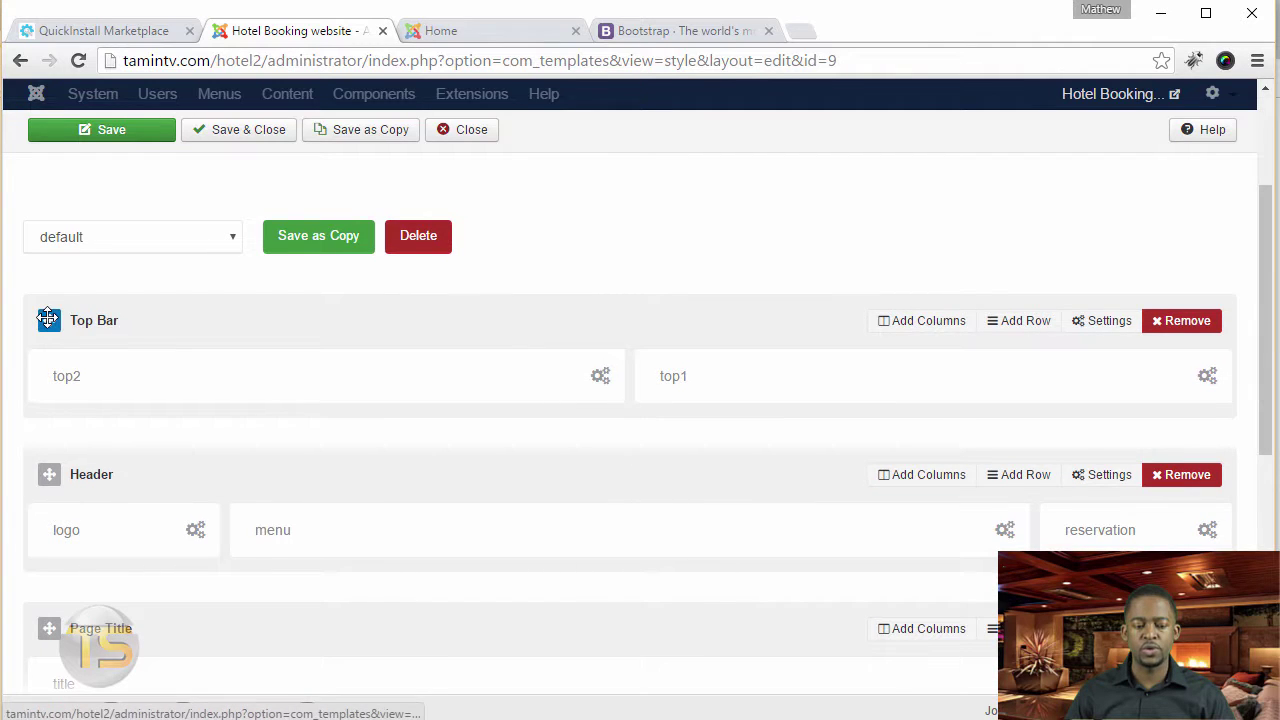
left_click_drag(47, 318, 57, 282)
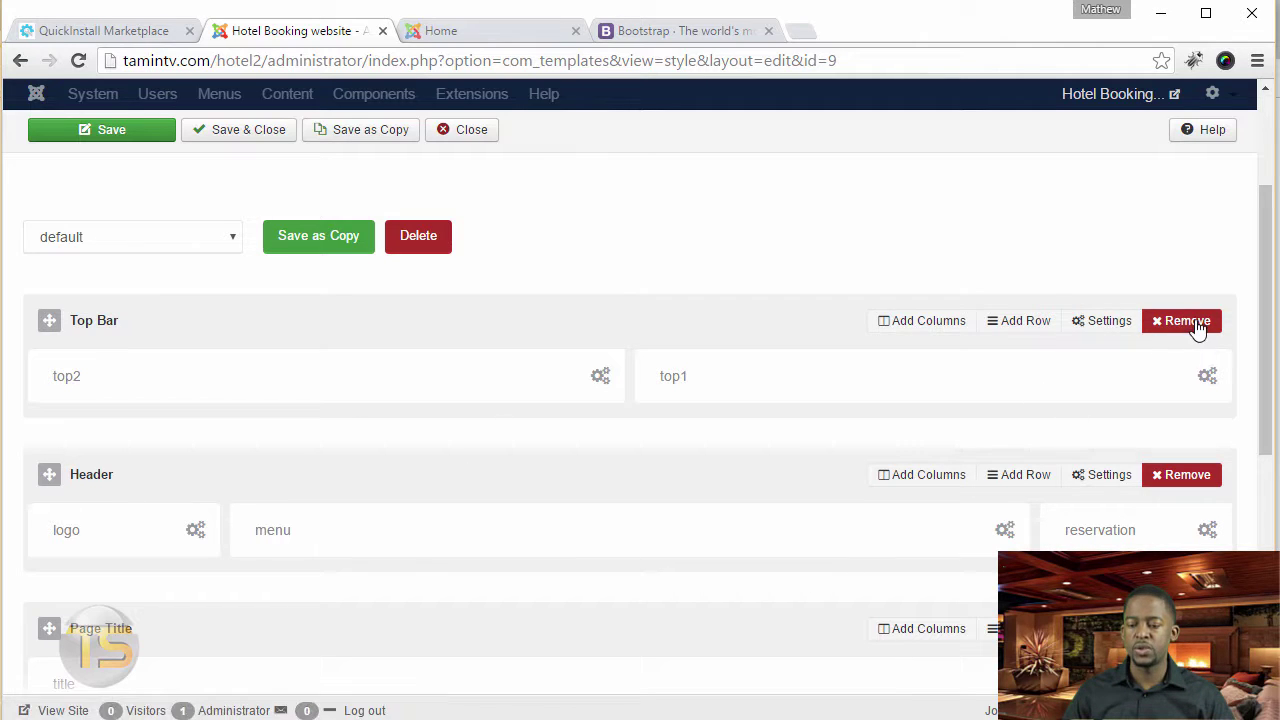
left_click(922, 321)
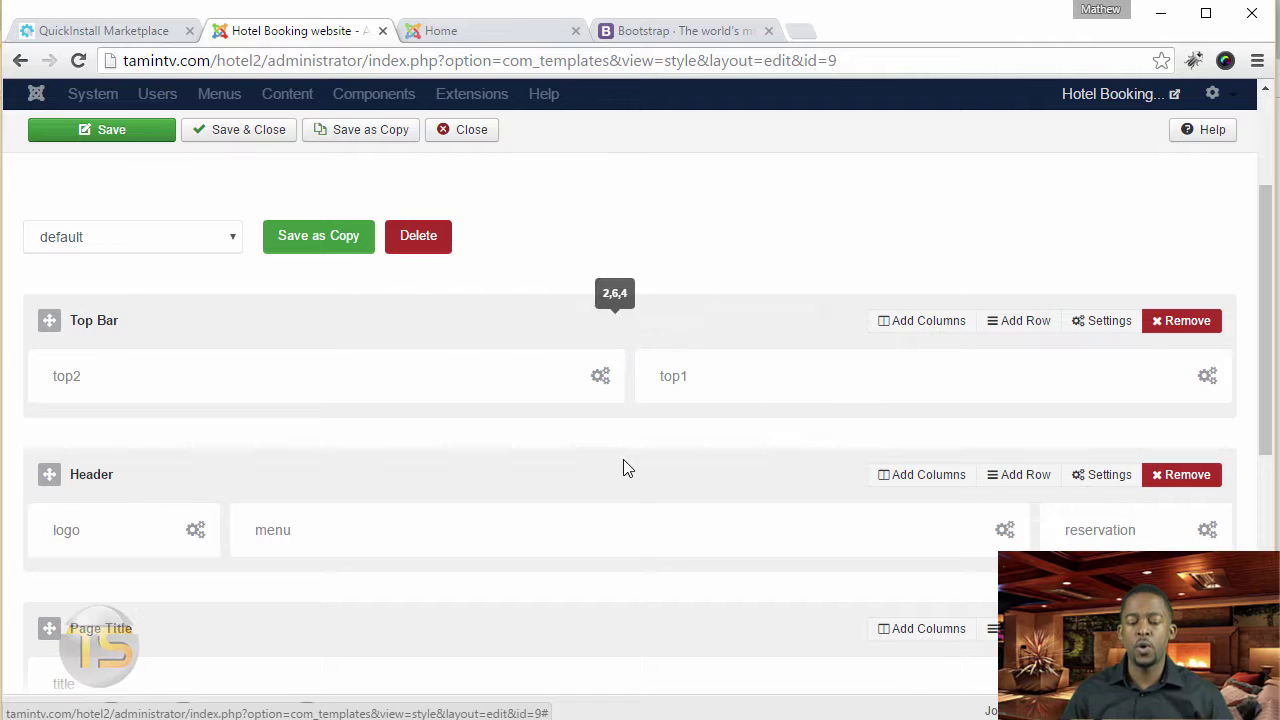
scroll(628, 505, "down", 2)
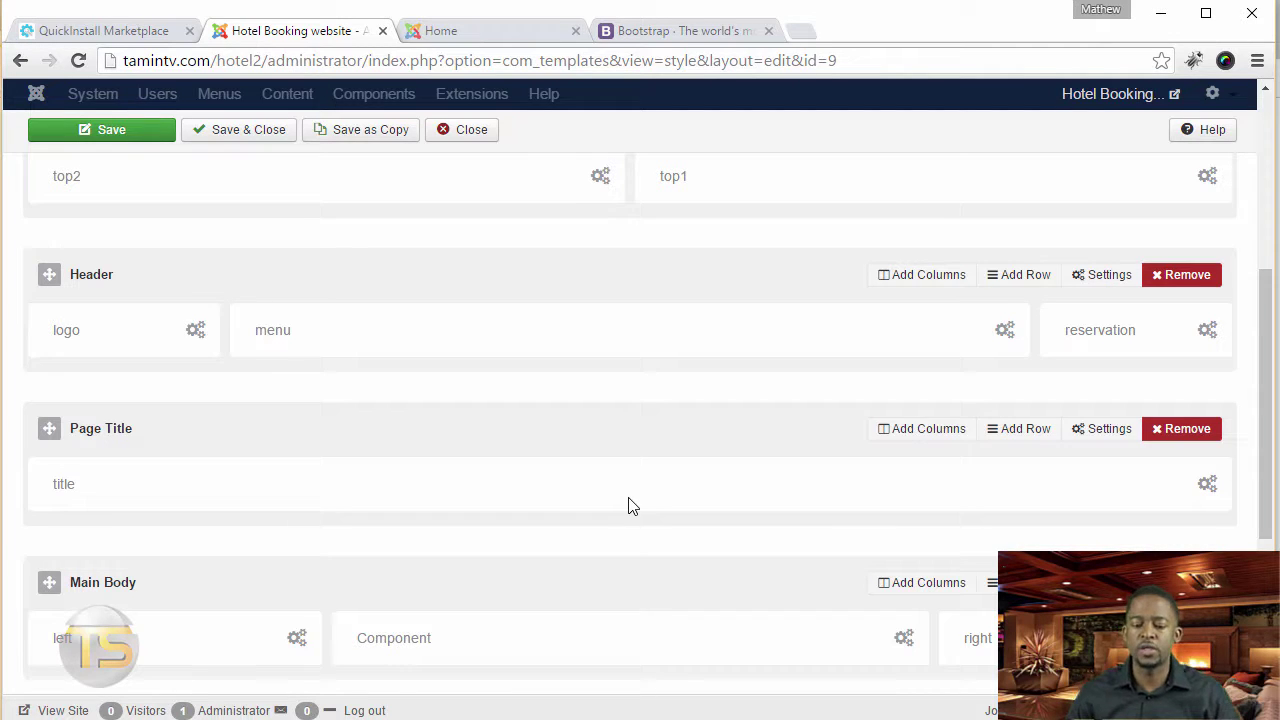
scroll(628, 506, "up", 5)
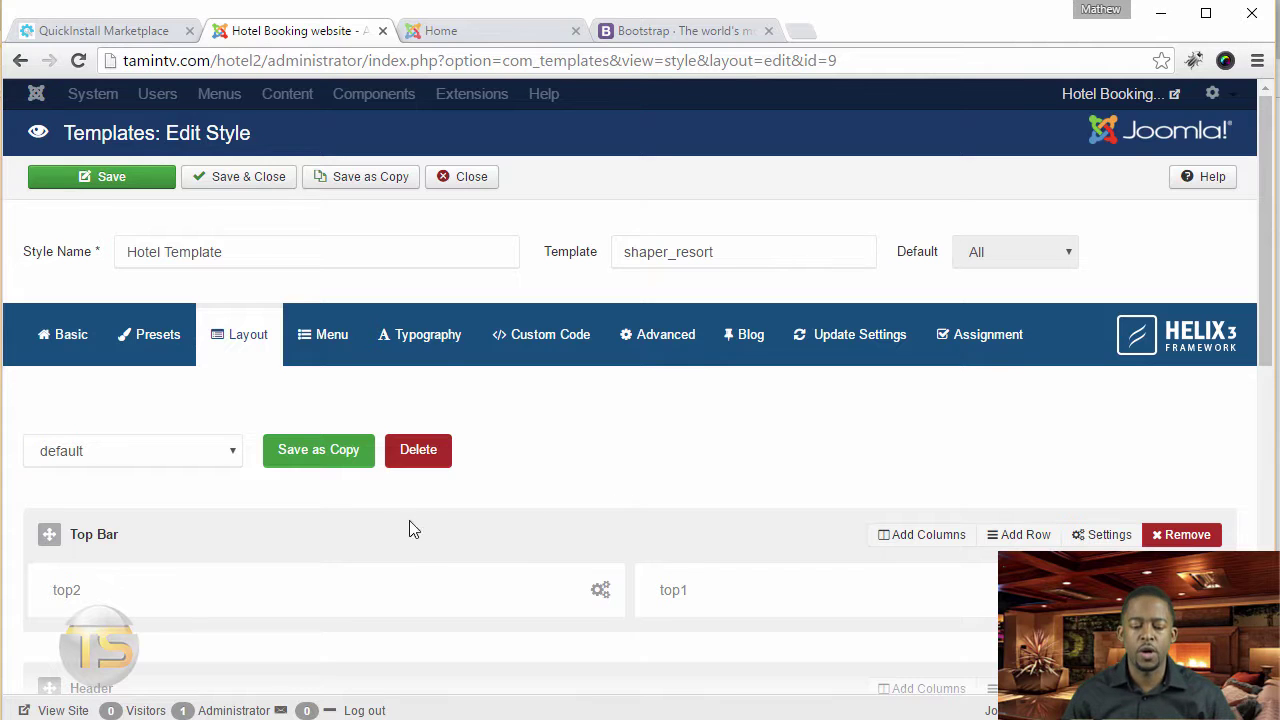
Confirm Main Menu stays selected in the Menu settings, then view the Resort Home page.
left_click(338, 345)
scroll(445, 490, "down", 1)
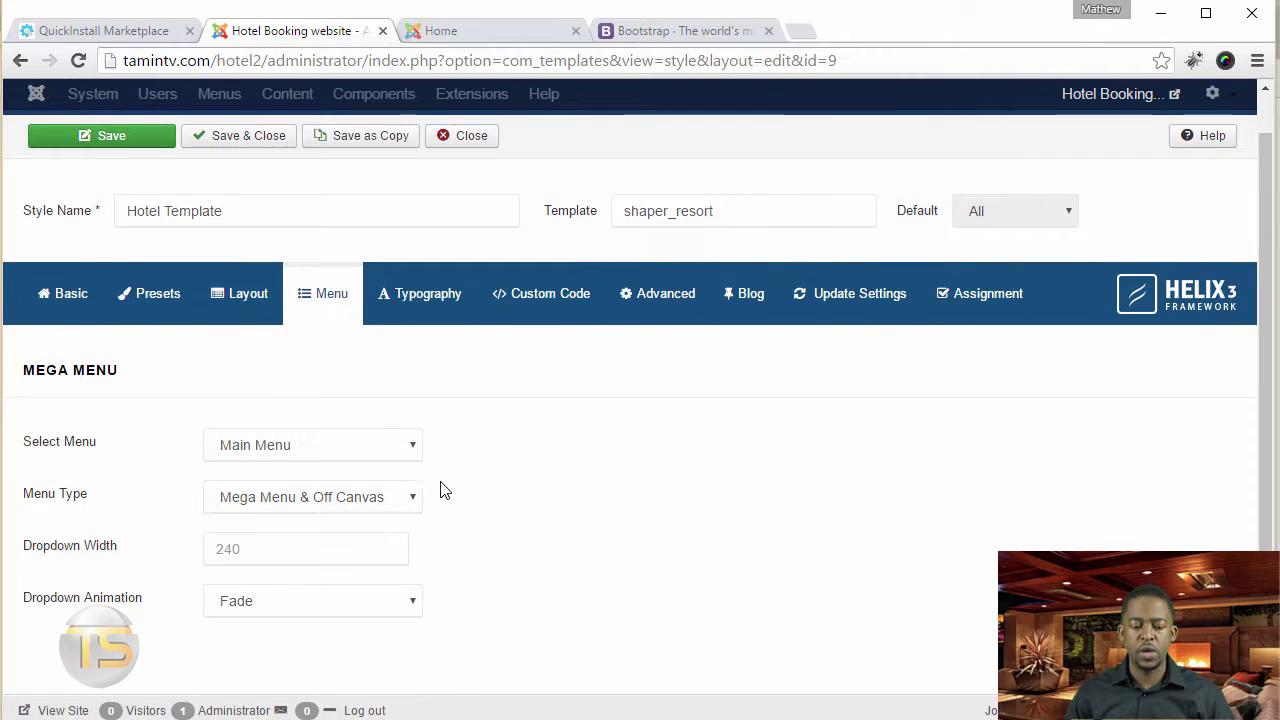
left_click(322, 452)
left_click(322, 452)
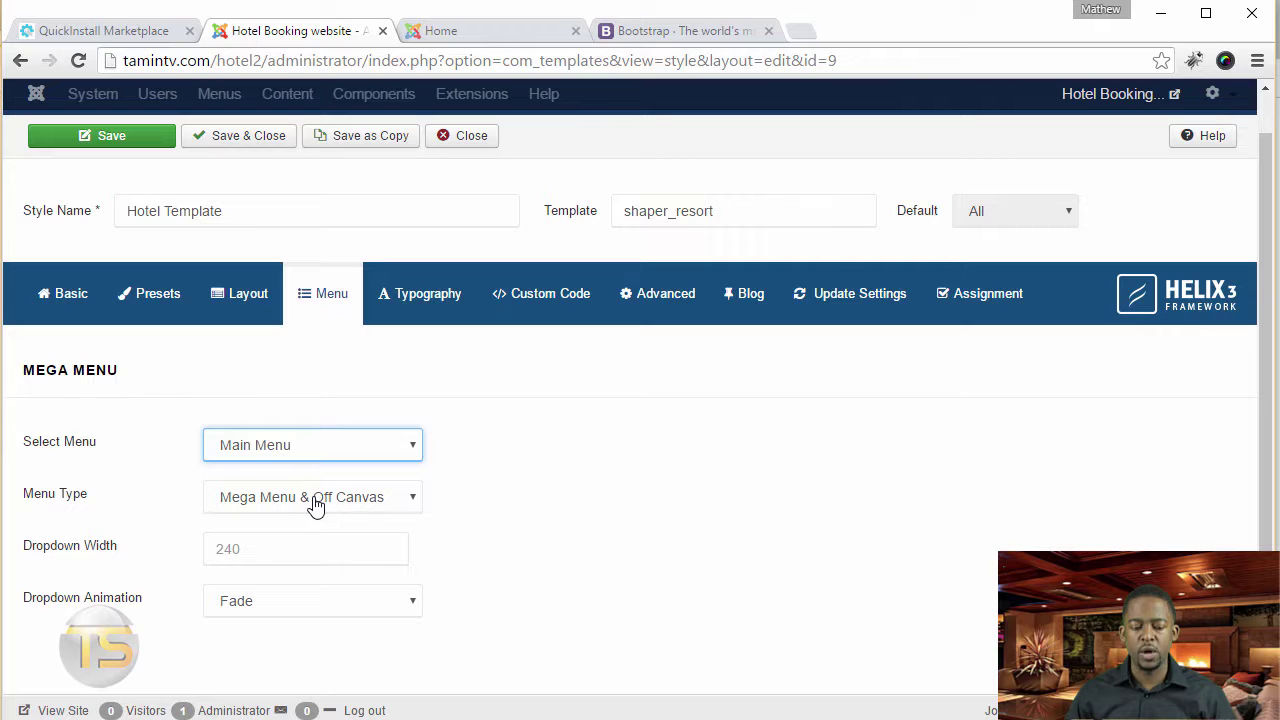
left_click(470, 32)
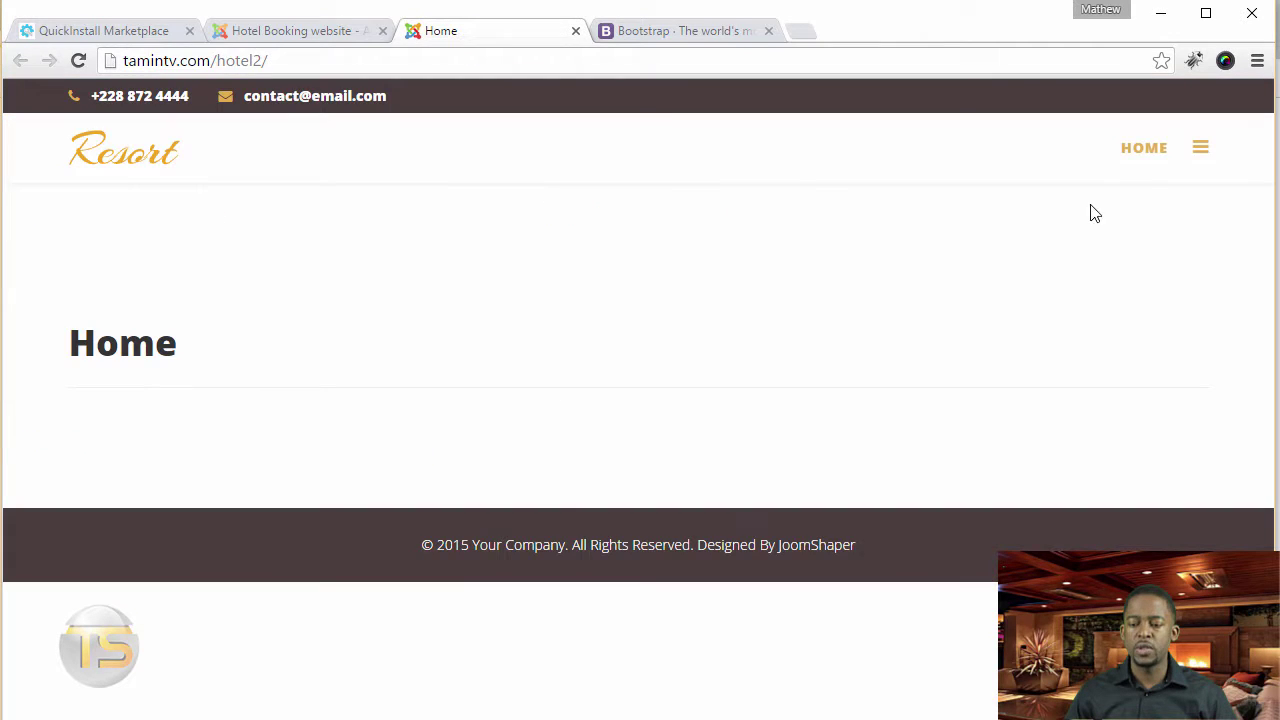
Open and close the site's off-canvas menu panel twice.
left_click(1206, 154)
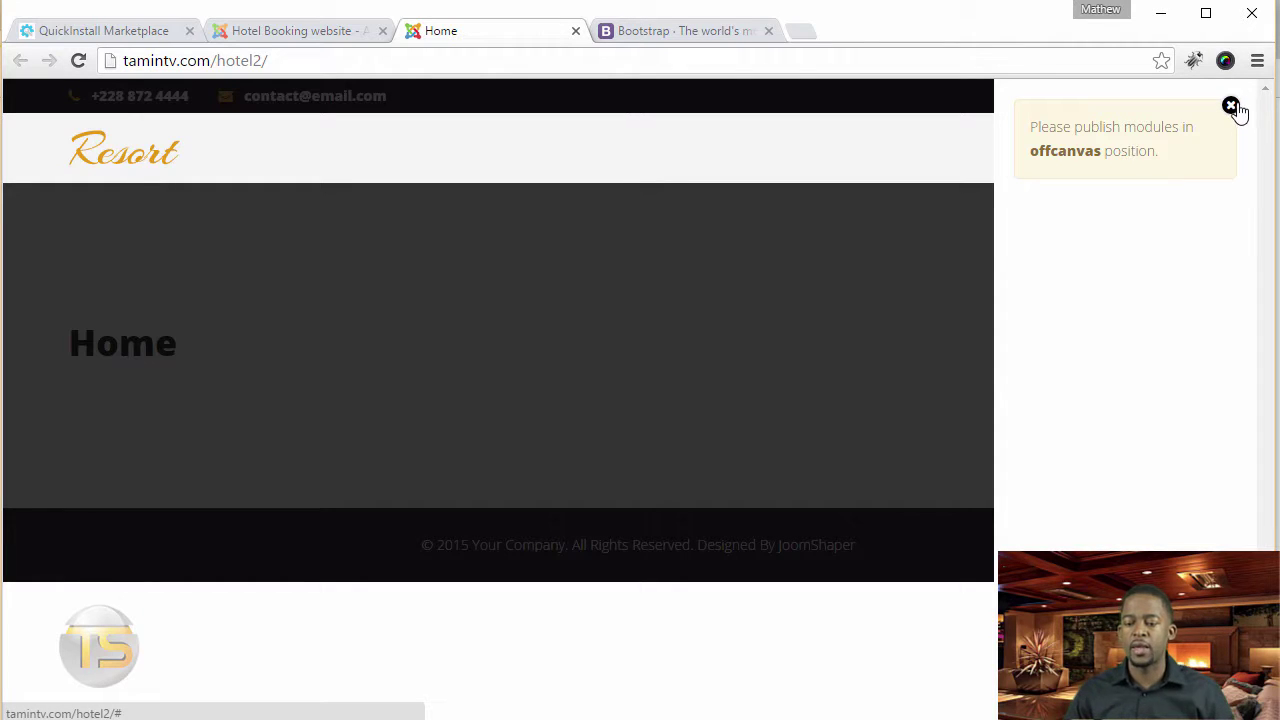
left_click(1234, 108)
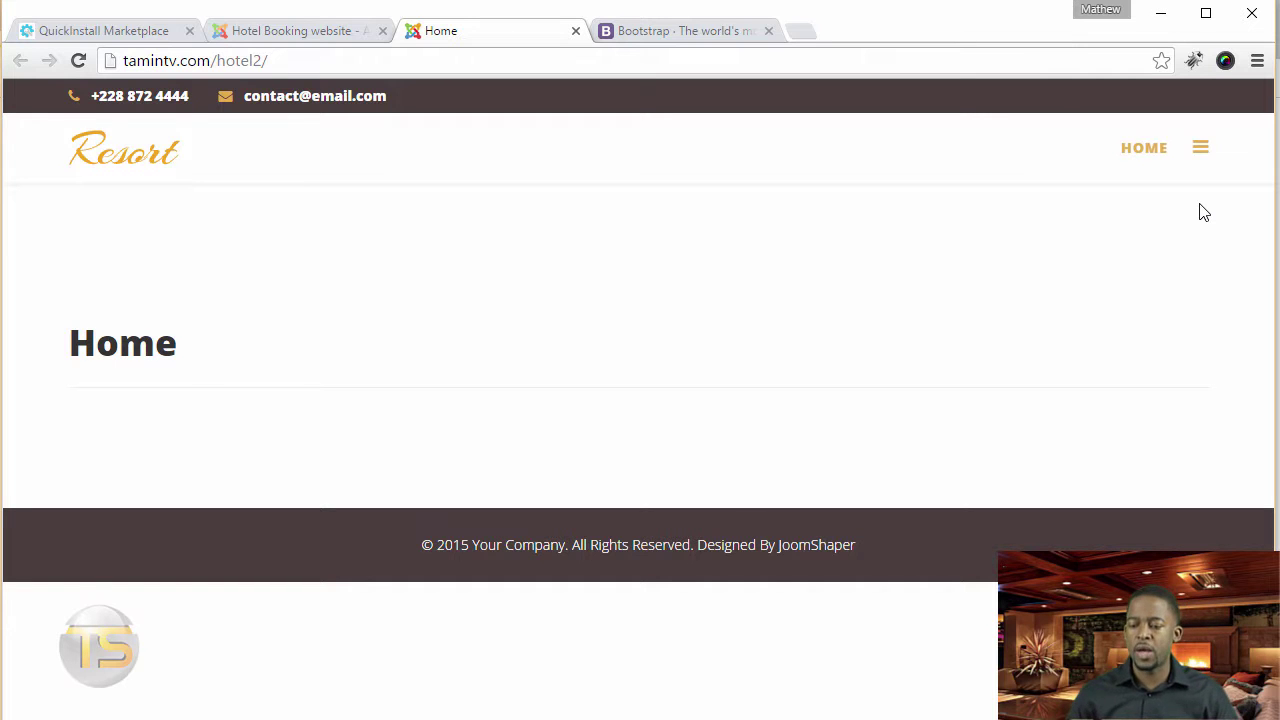
left_click(1200, 150)
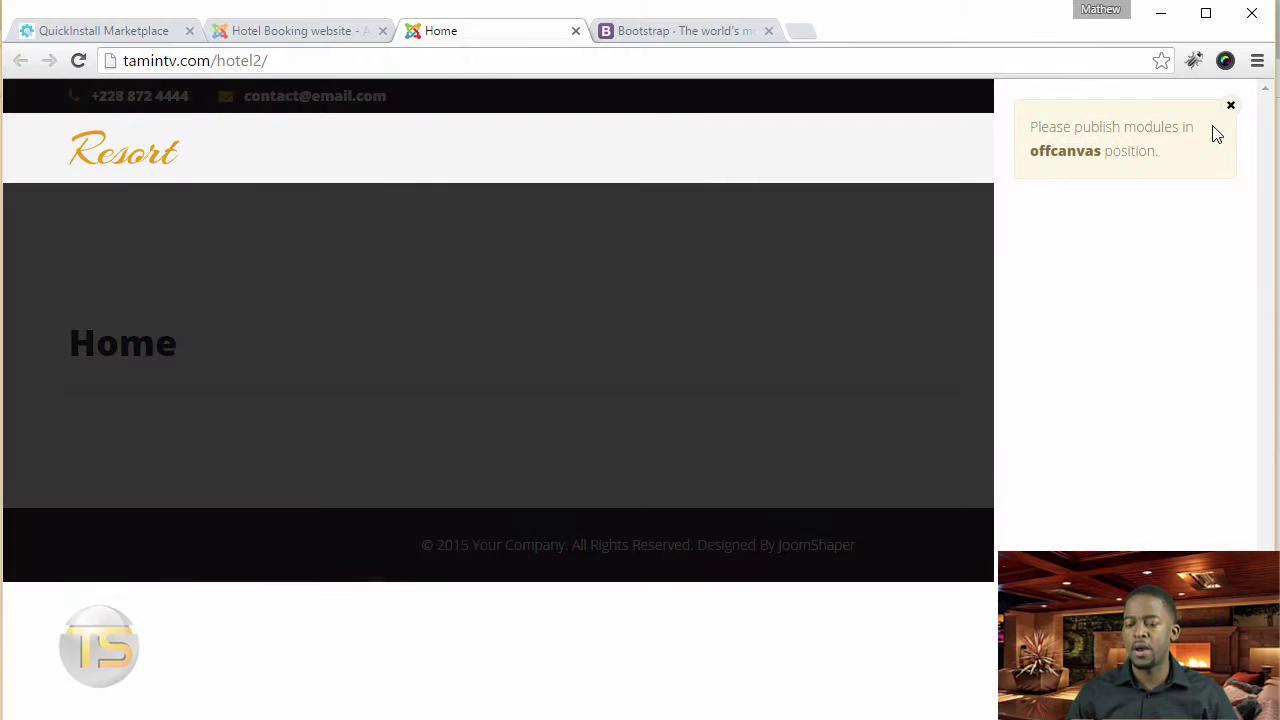
left_click(720, 180)
Back in the style editor, change Menu Type from Mega Menu & Off Canvas to Mega Menu.
left_click(323, 32)
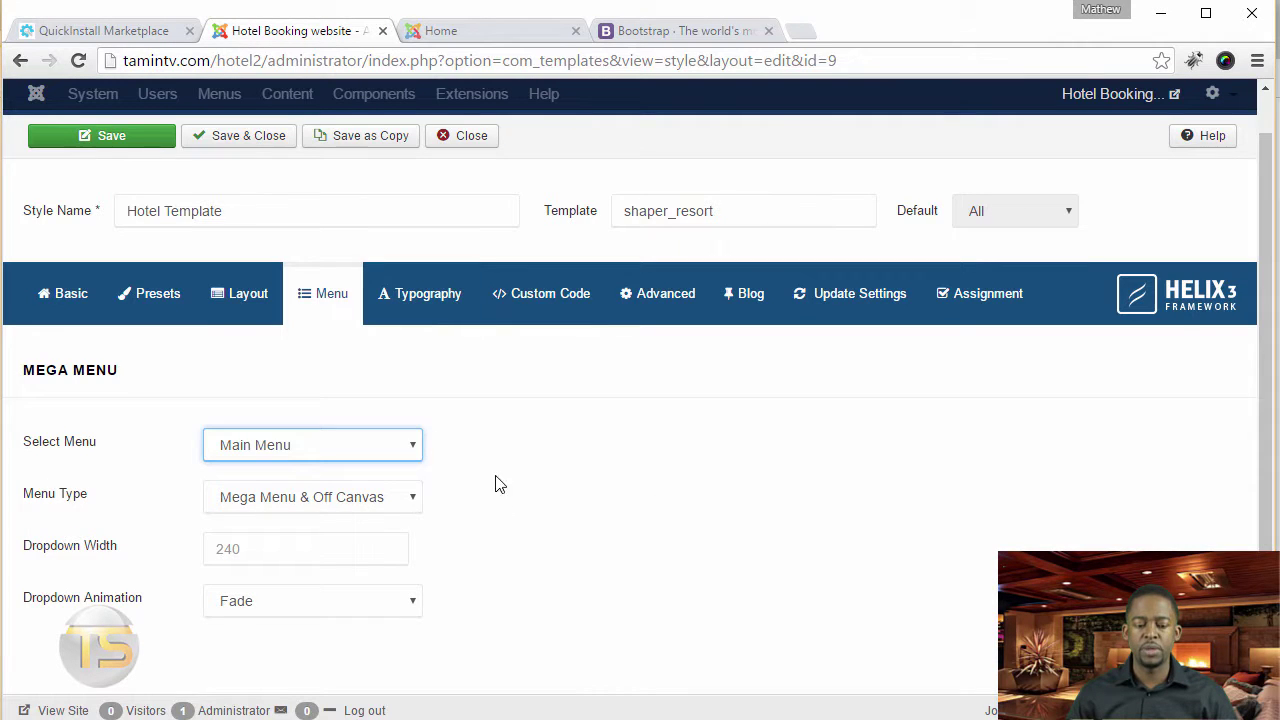
left_click(278, 497)
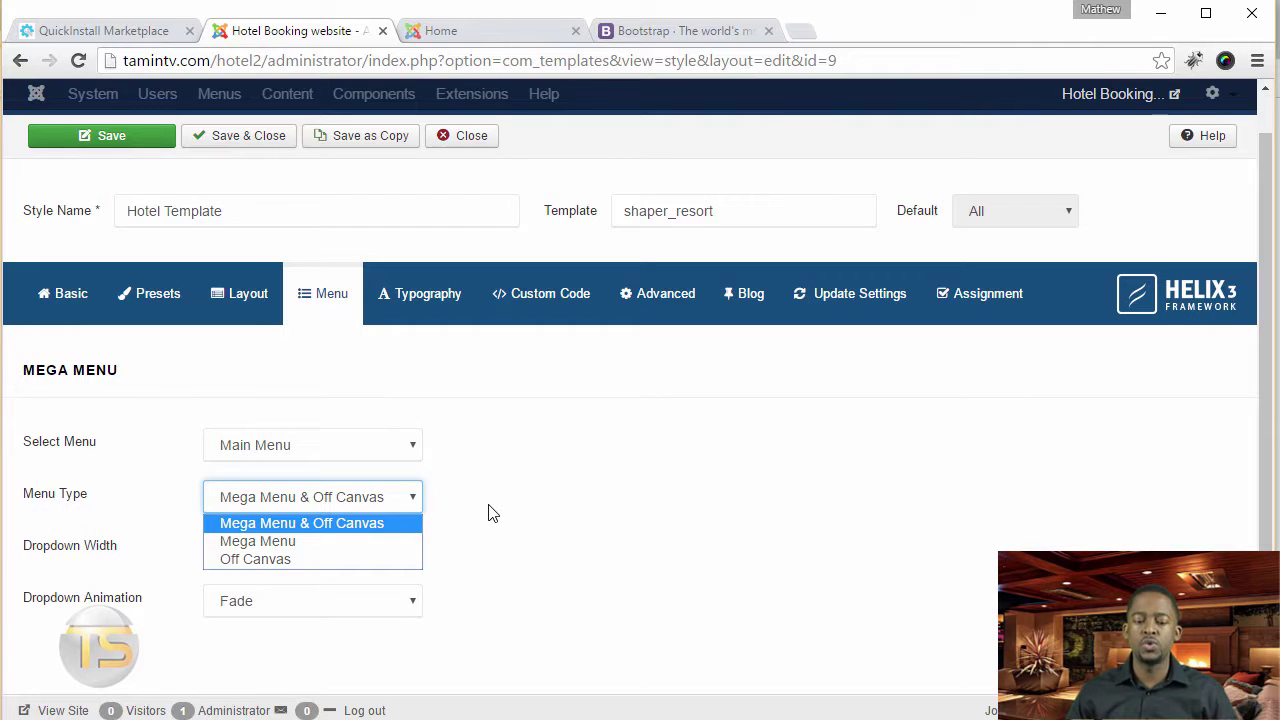
left_click(312, 541)
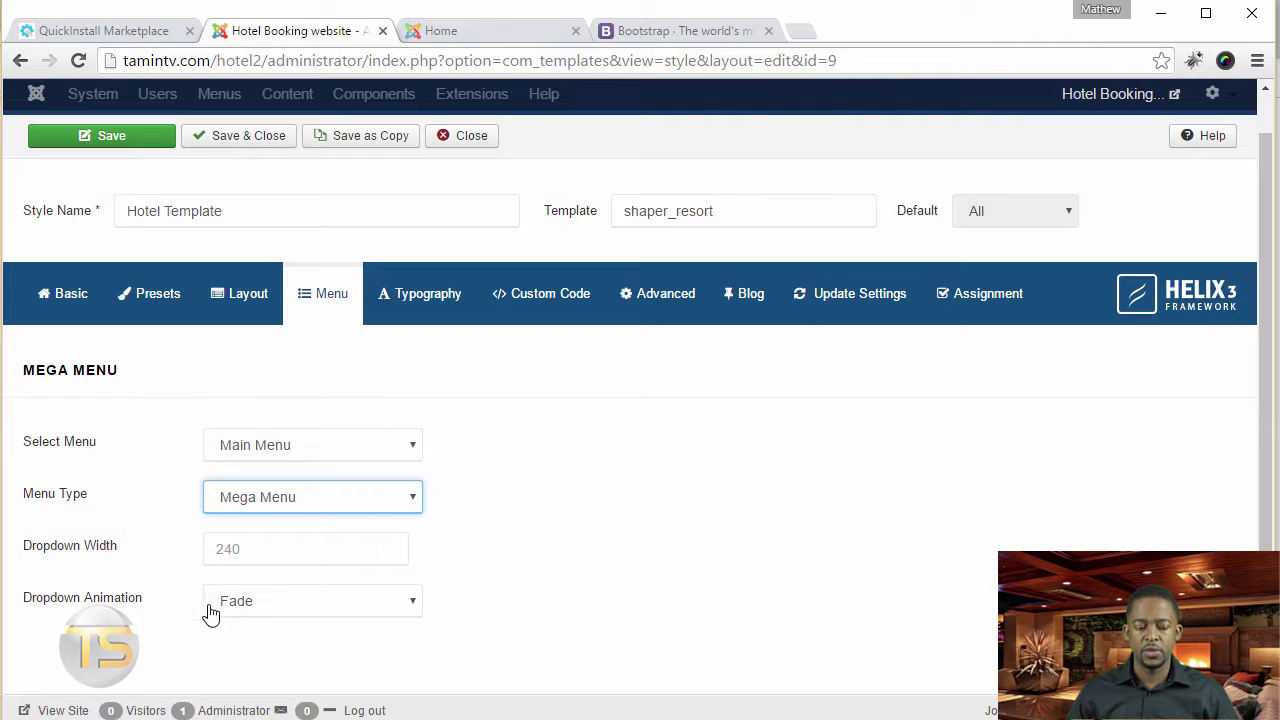
Review the Typography tab's Body and Heading fonts, both set to Open Sans.
left_click(442, 304)
scroll(613, 521, "down", 8)
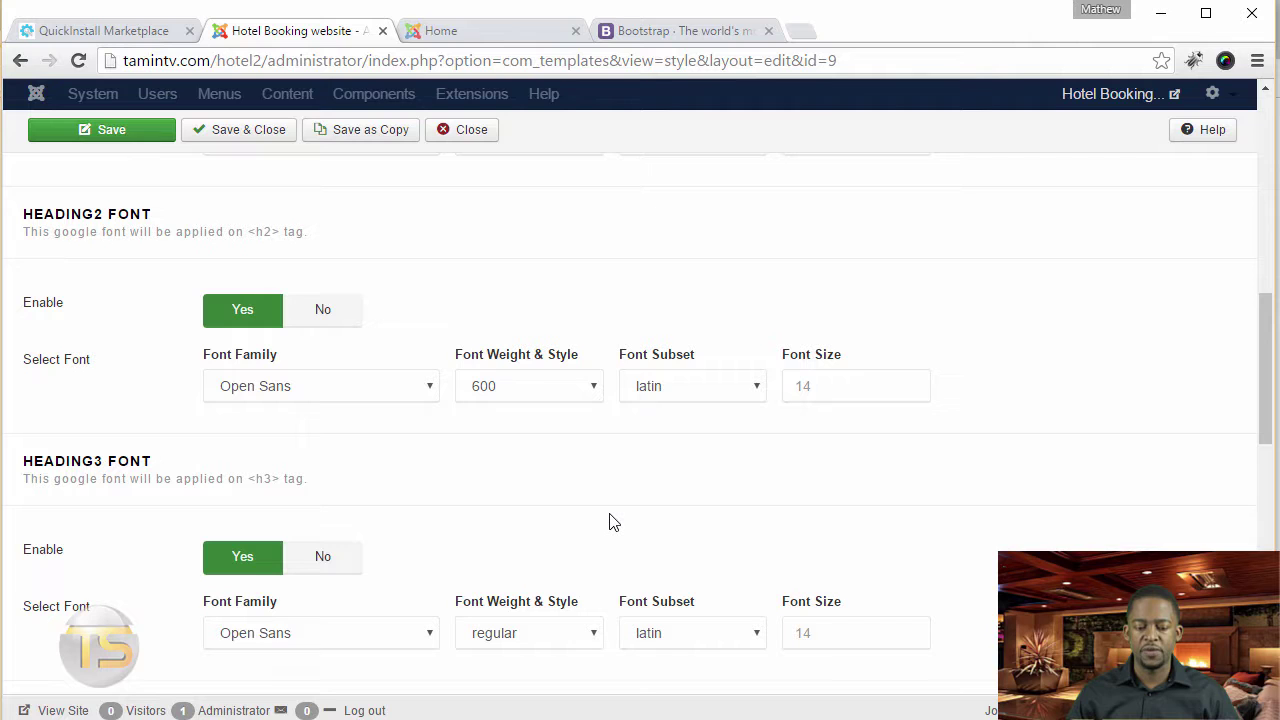
scroll(613, 521, "up", 6)
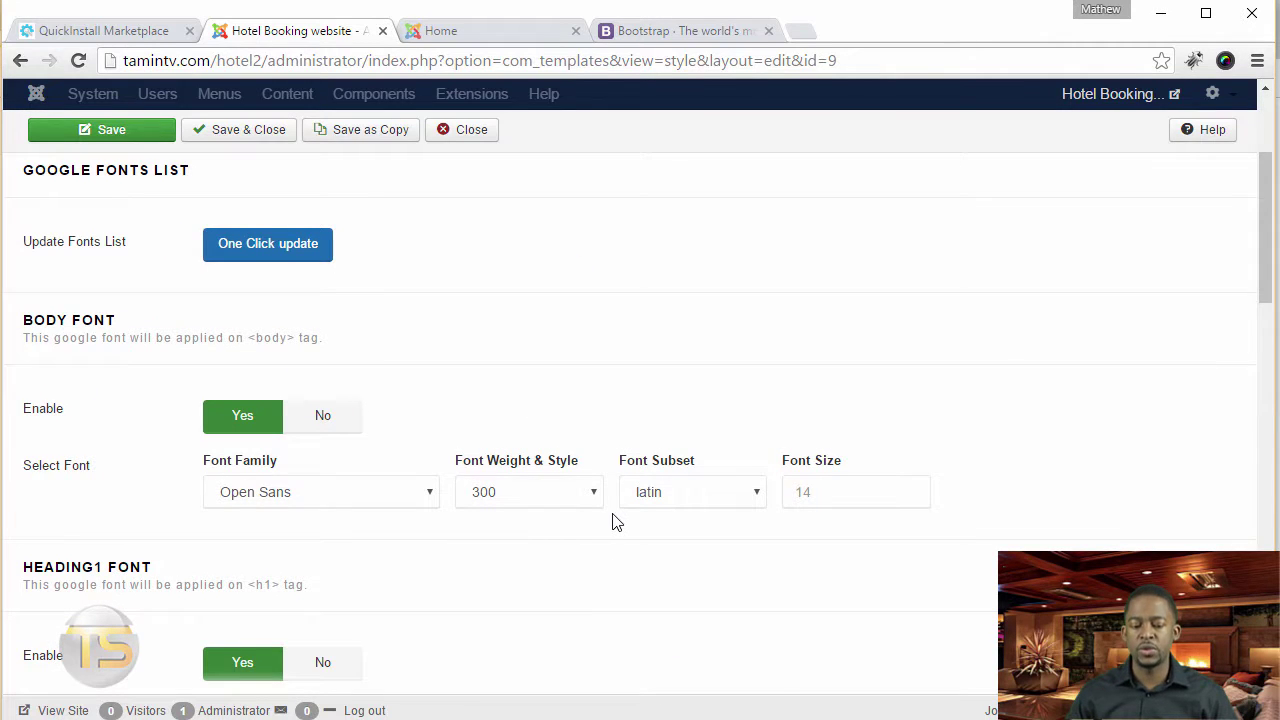
scroll(616, 521, "down", 10)
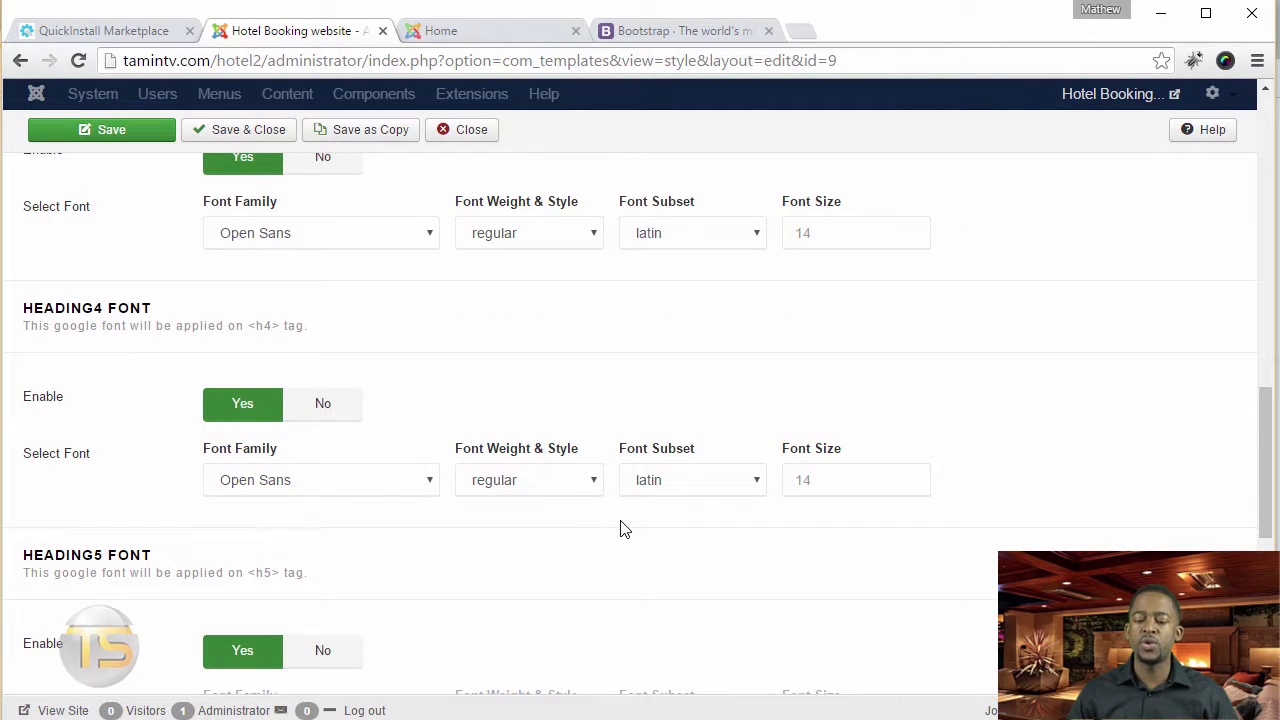
scroll(620, 528, "up", 13)
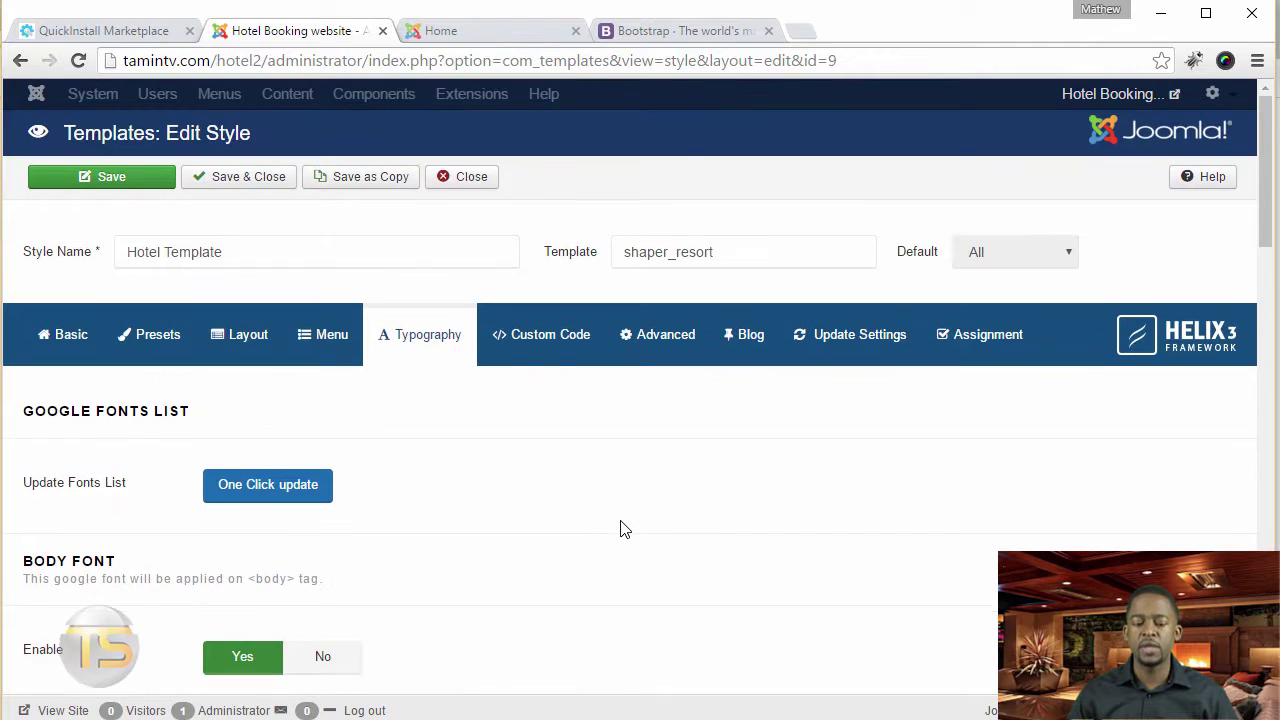
Review the empty Custom Code fields, including the Before </head> textarea.
left_click(566, 337)
scroll(814, 557, "down", 2)
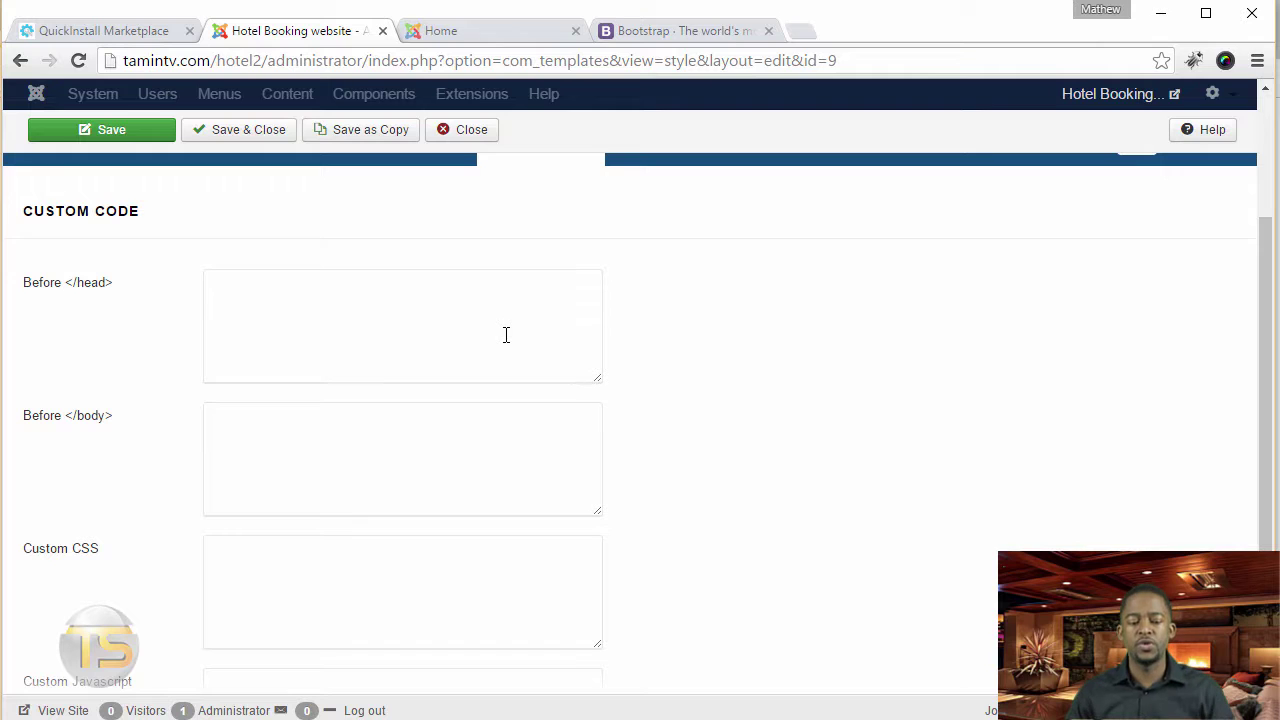
left_click(467, 357)
scroll(380, 470, "down", 2)
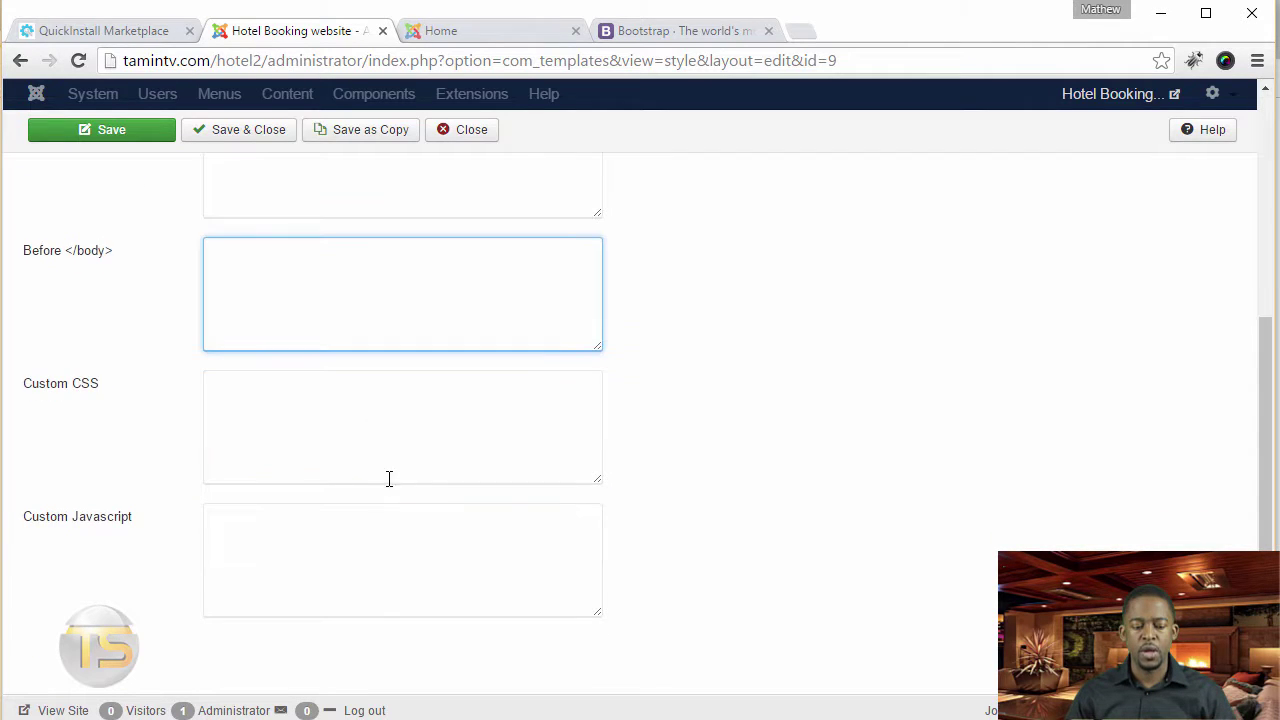
scroll(727, 560, "up", 4)
Review the Advanced settings, with Compress CSS and Compress Javascripts set to No.
left_click(677, 352)
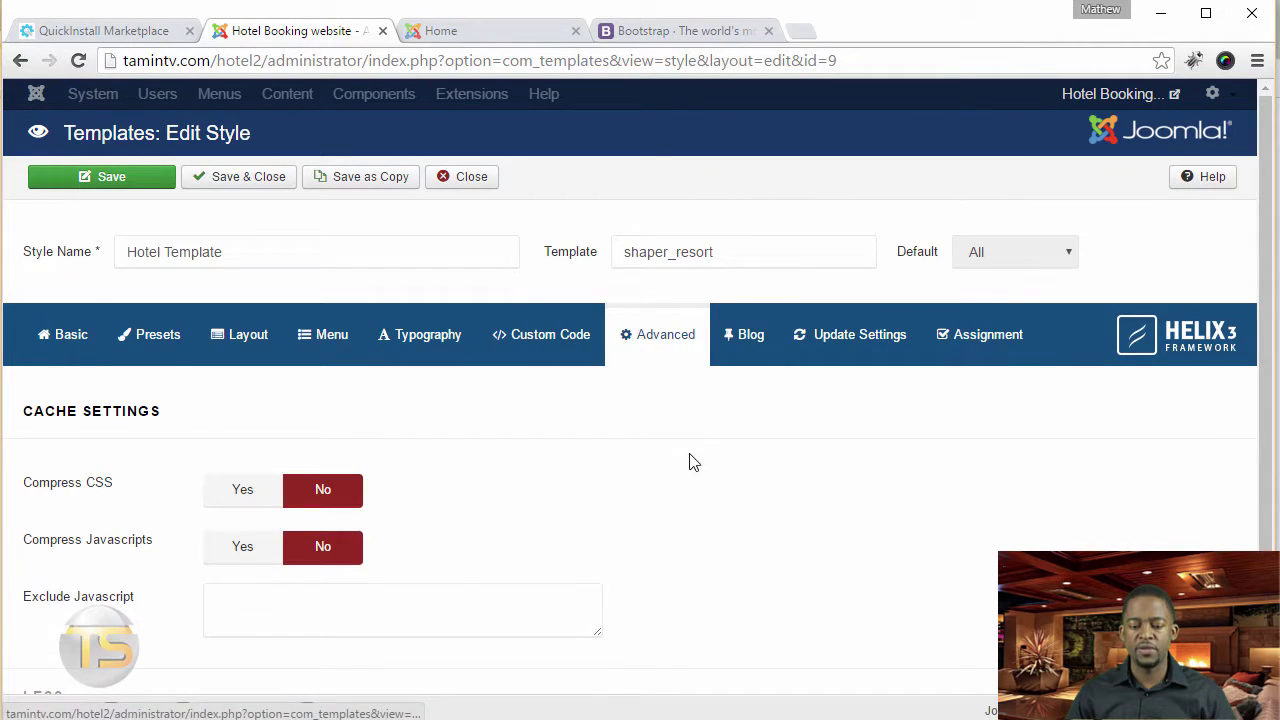
scroll(340, 521, "down", 2)
scroll(710, 420, "up", 2)
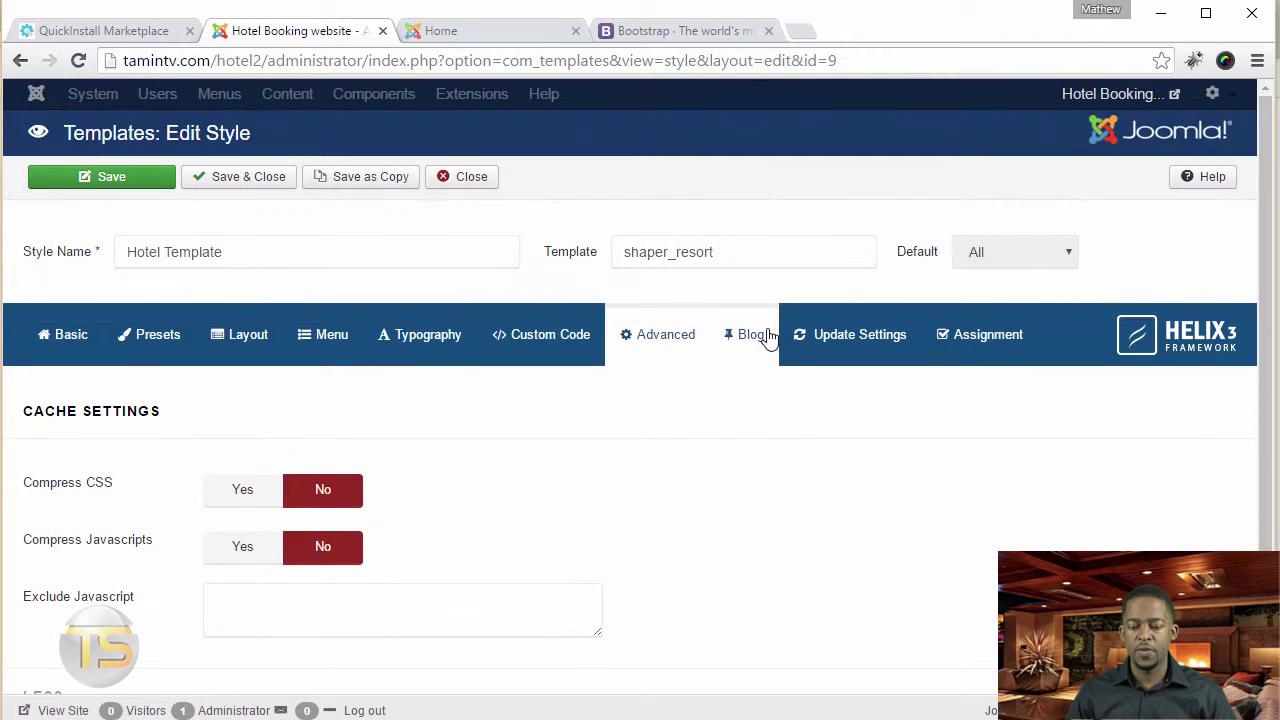
Tour the Blog, Update Settings and Assignment tabs, ending on Basic with Sticky Header Yes.
left_click(765, 338)
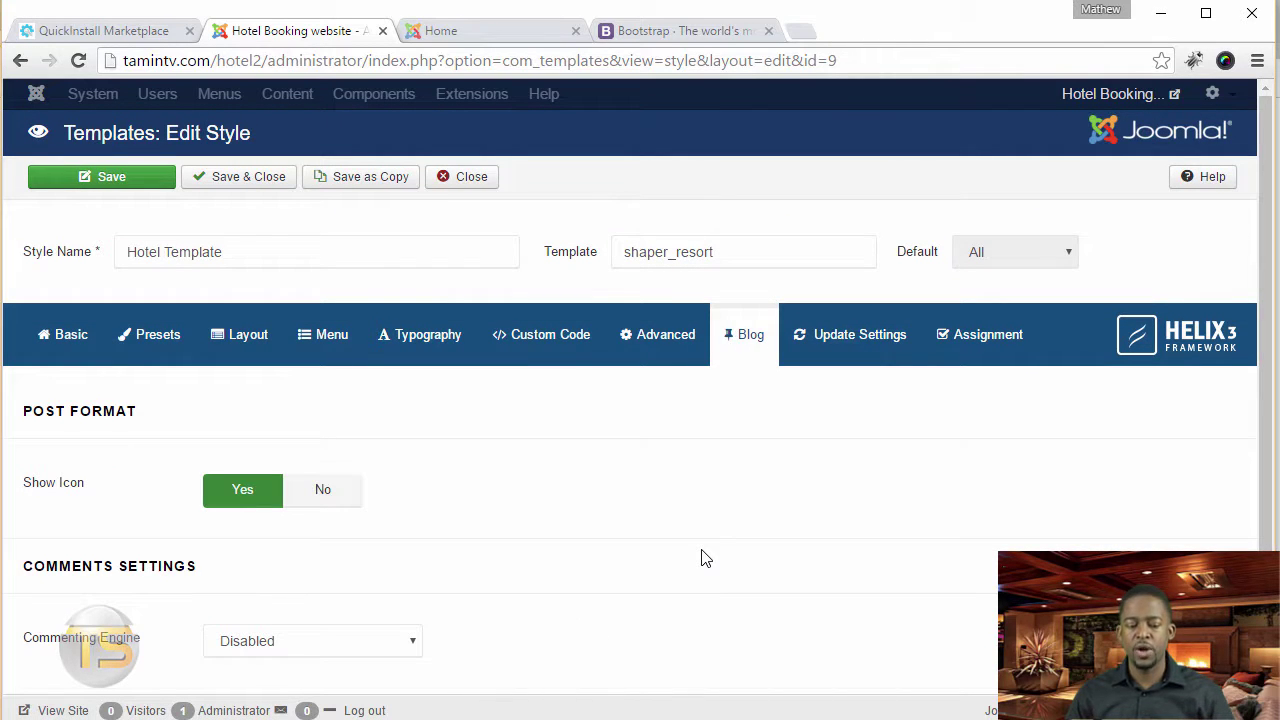
left_click(866, 350)
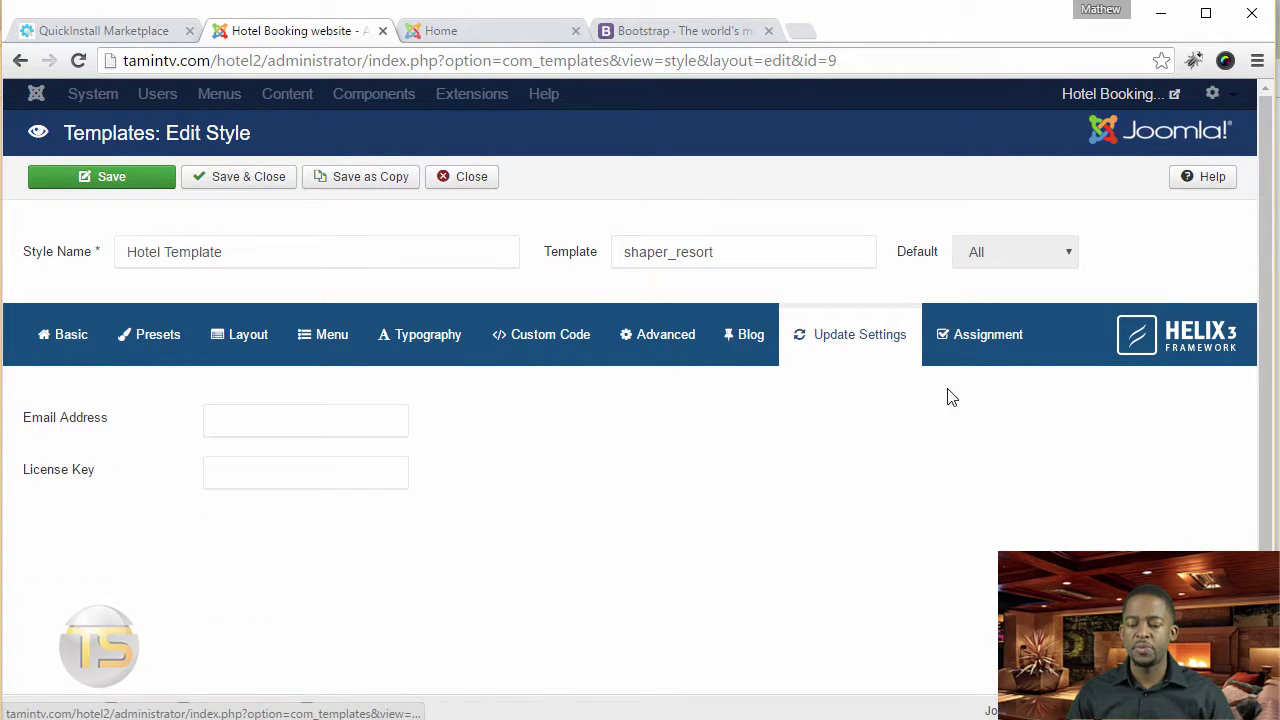
left_click(978, 344)
scroll(457, 477, "down", 2)
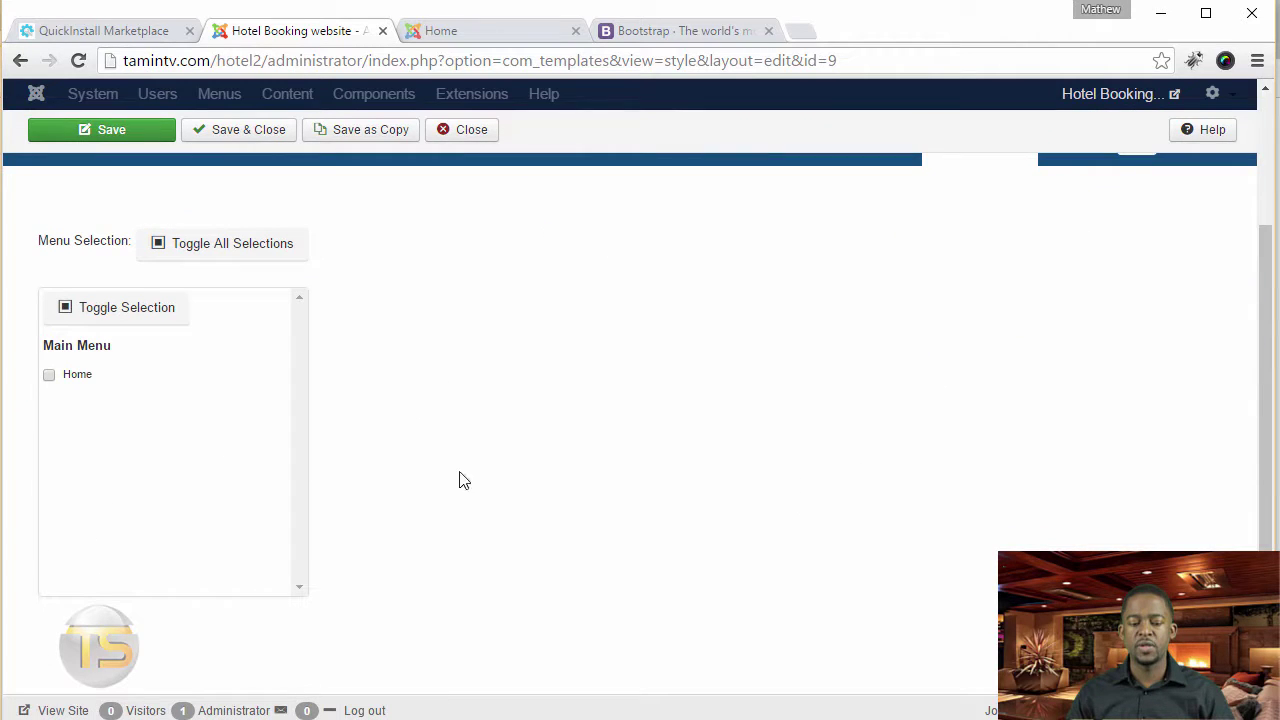
scroll(481, 434, "up", 2)
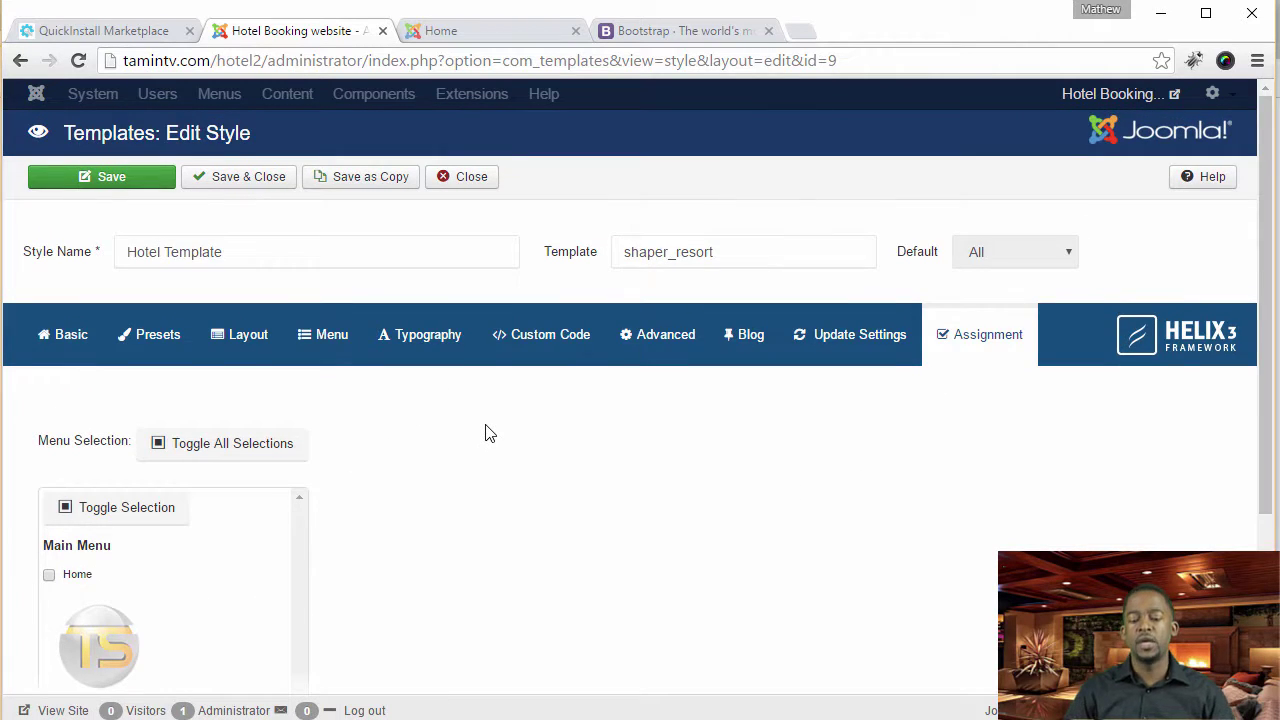
left_click(66, 336)
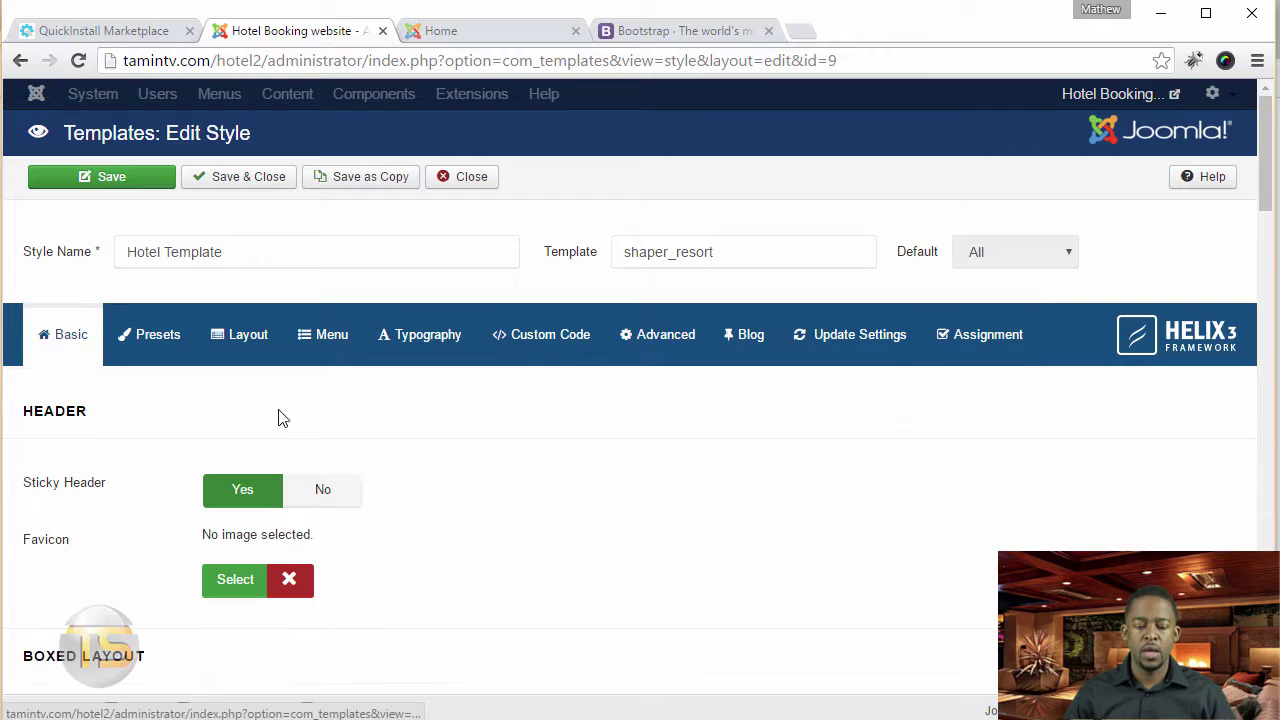